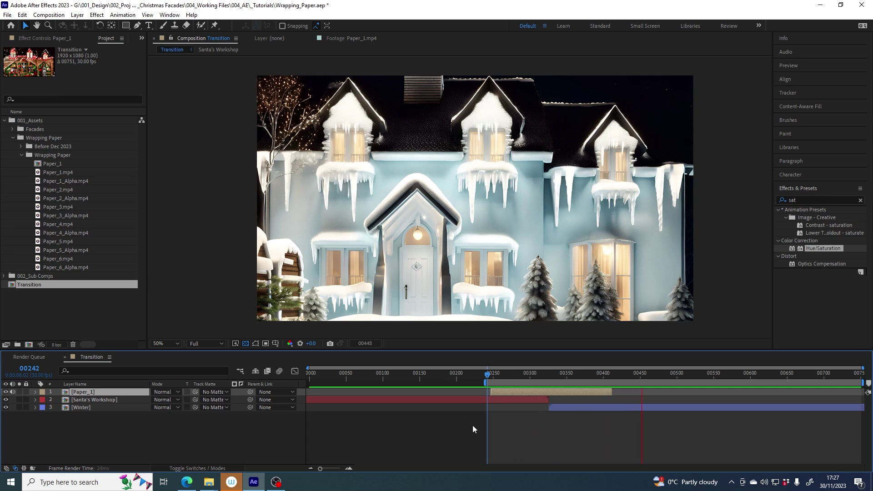
Review the Santa's Workshop and Winter layers, scrubbing to frame 00343 to see the Winter house
left_click(52, 157)
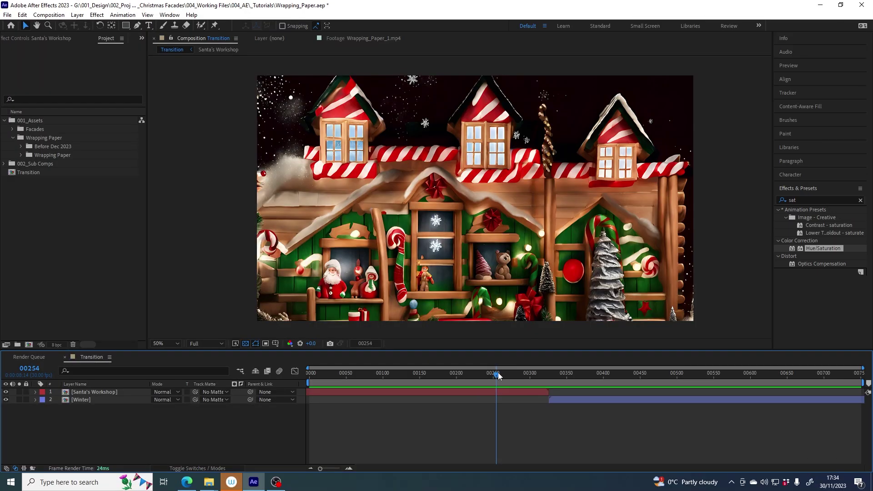
mouse_move(497, 375)
left_mouse_down()
mouse_move(603, 373)
mouse_move(489, 373)
left_mouse_up()
left_click(85, 393)
left_click(556, 418)
mouse_move(566, 398)
left_mouse_down()
mouse_move(516, 400)
mouse_move(573, 400)
left_mouse_up()
left_click_drag(488, 373, 531, 375)
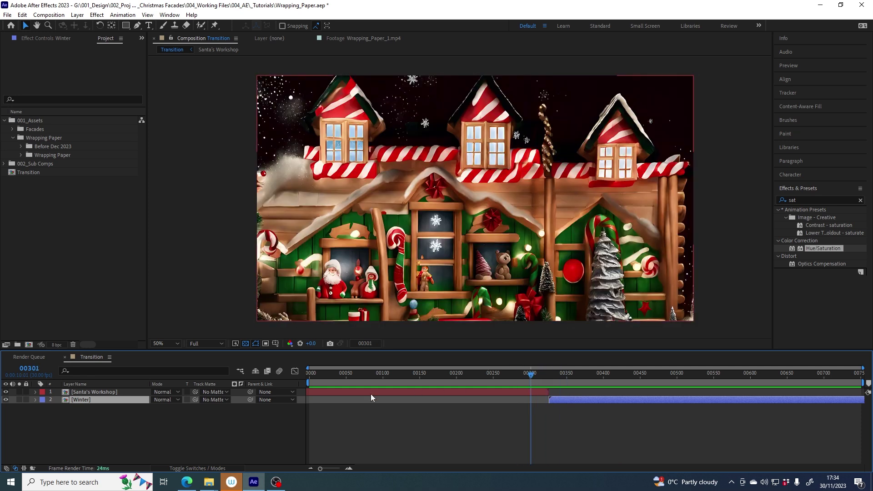
Preview the Wrapping_Paper_1.mp4 footage from the Before Dec 2023 folder in the Footage viewer
left_click(50, 146)
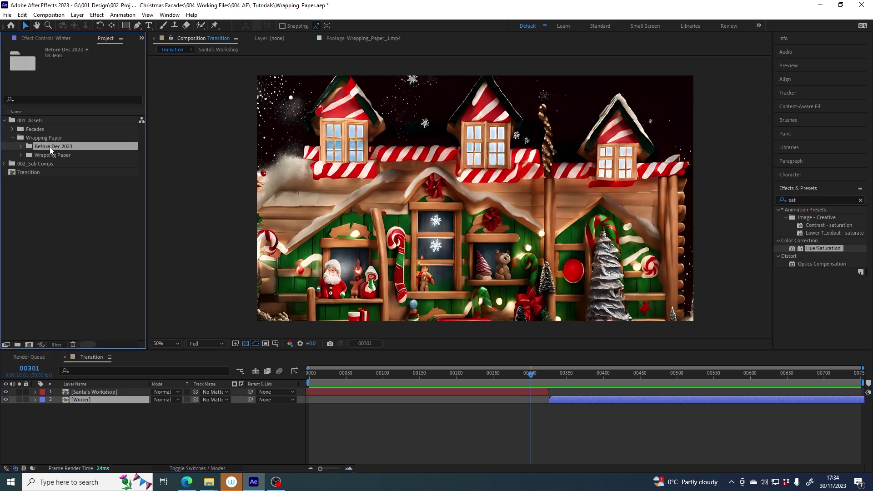
left_click(20, 146)
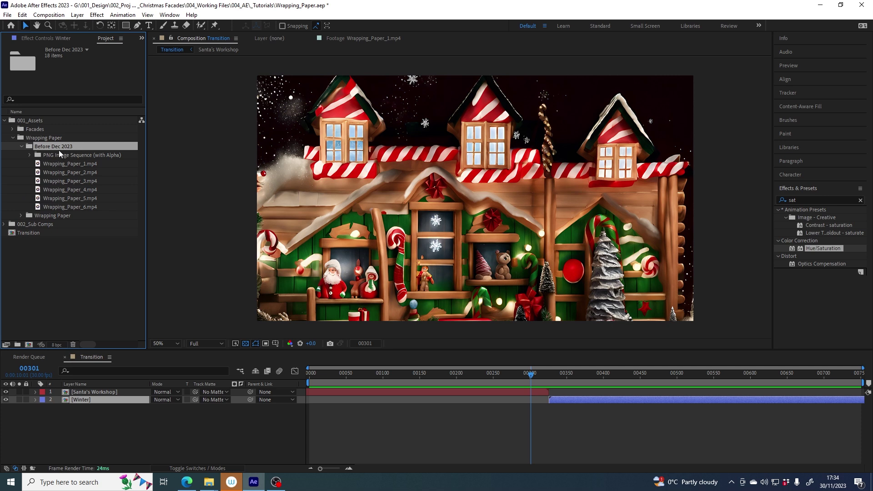
left_click(88, 165)
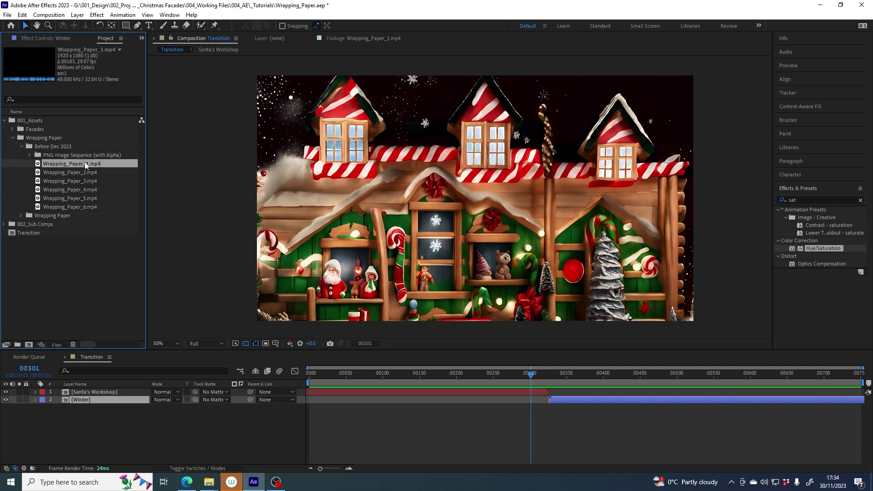
double_click(38, 165)
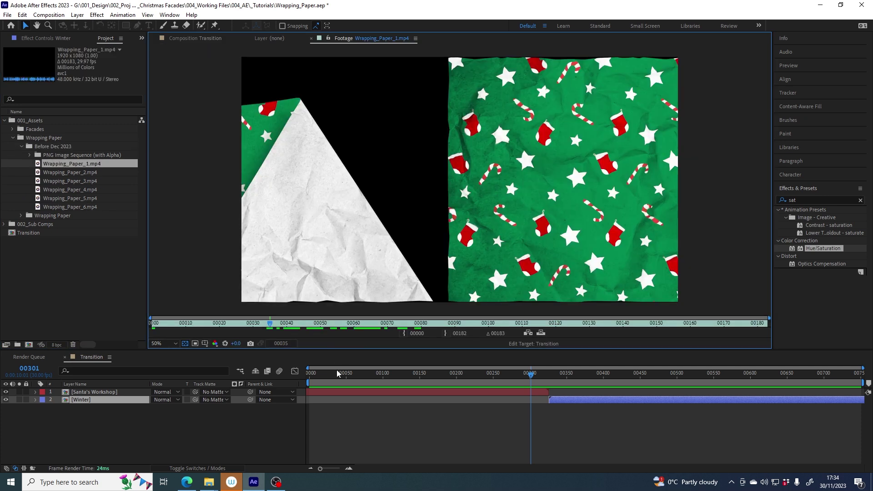
left_click_drag(329, 318, 261, 317)
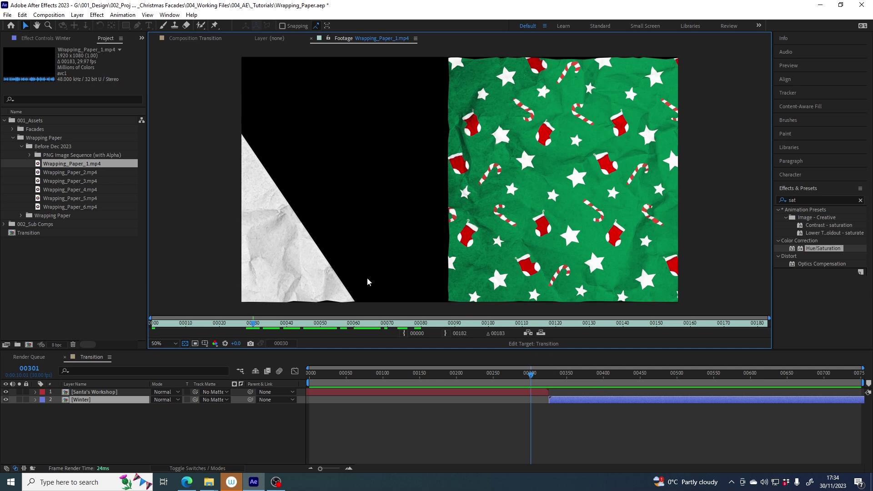
Expand the PNG Image Sequence (with Alpha) folder and select its Paper 1 subfolder
left_click(56, 156)
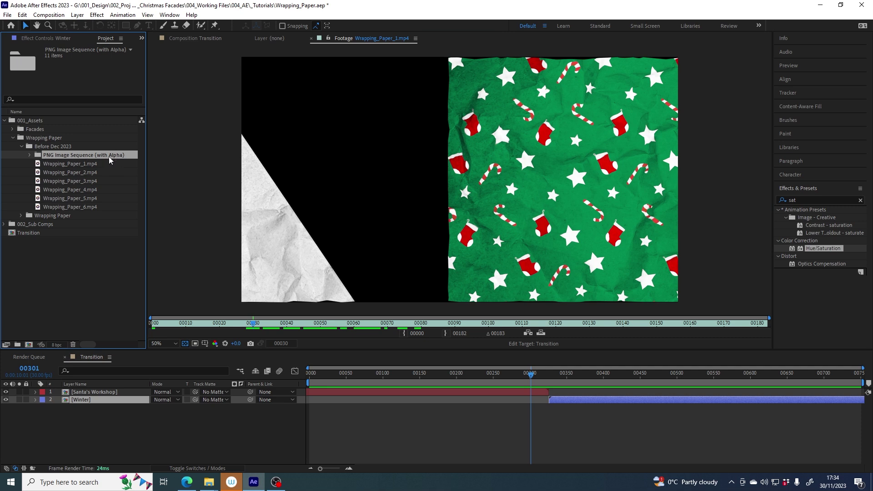
left_click(30, 155)
left_click(60, 165)
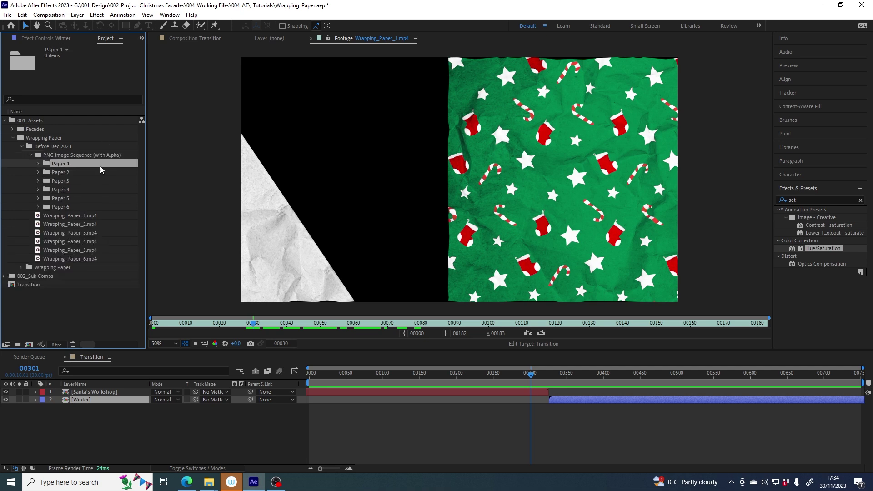
Import the first PNG in PNG Image Sequence (with Alpha) > Paper 1 as a PNG Sequence
left_click(6, 16)
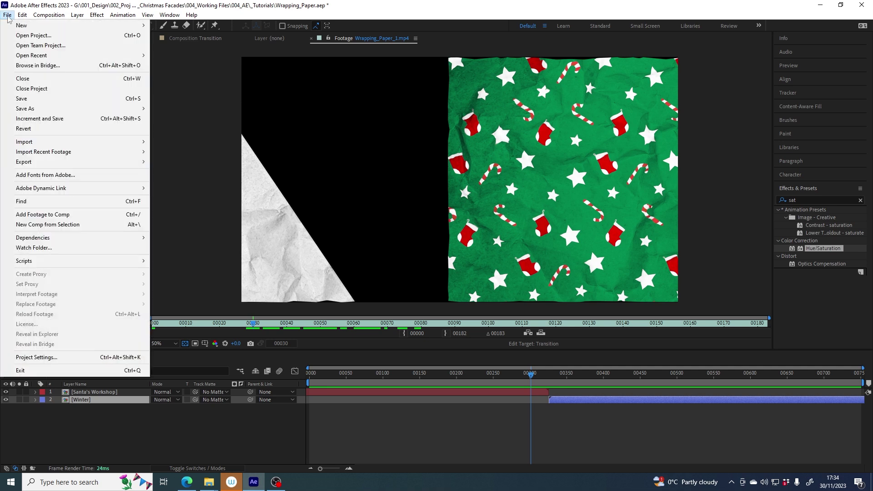
mouse_move(73, 142)
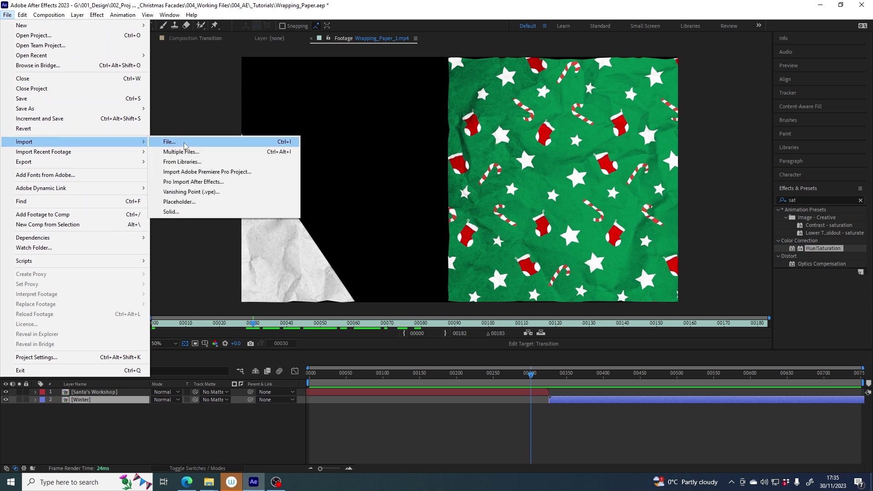
left_click(182, 142)
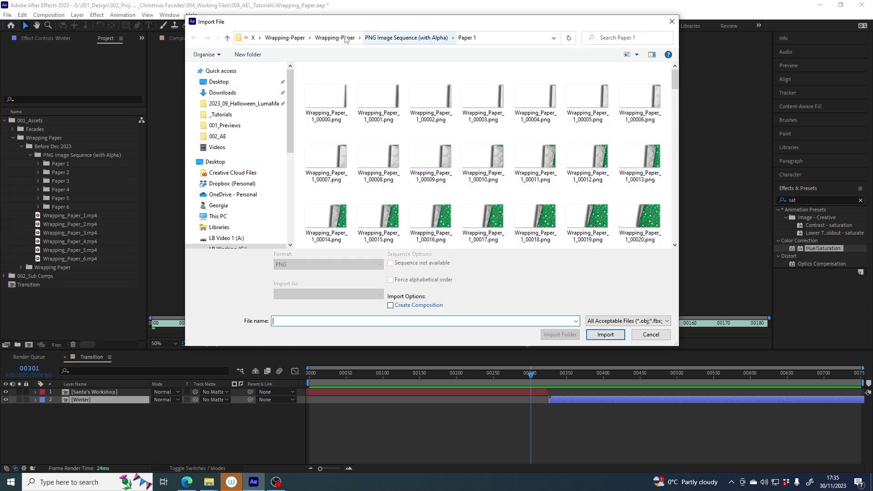
left_click(337, 40)
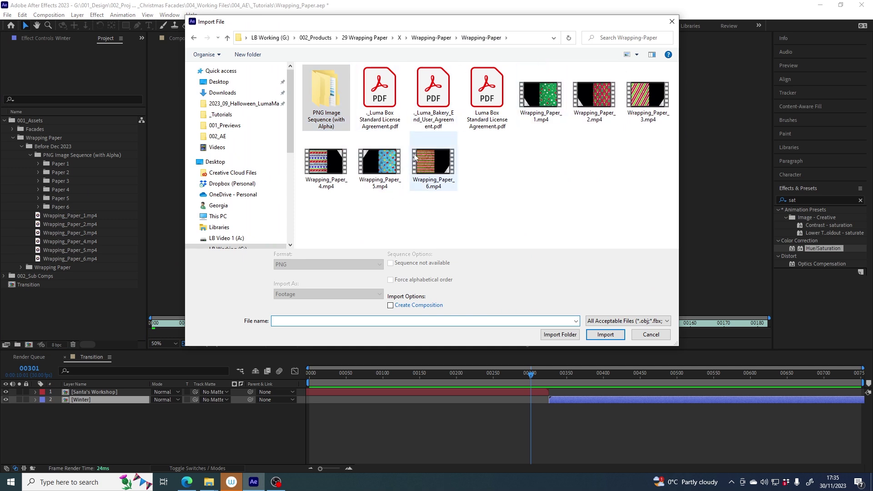
double_click(318, 91)
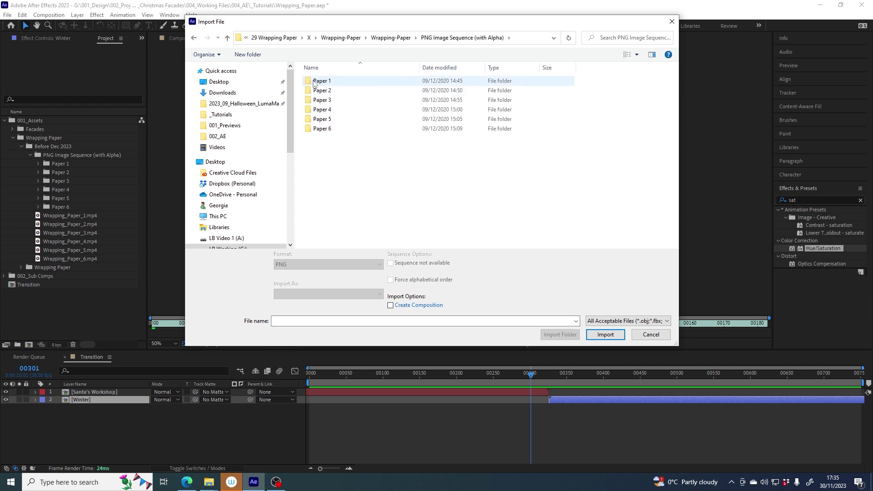
double_click(321, 81)
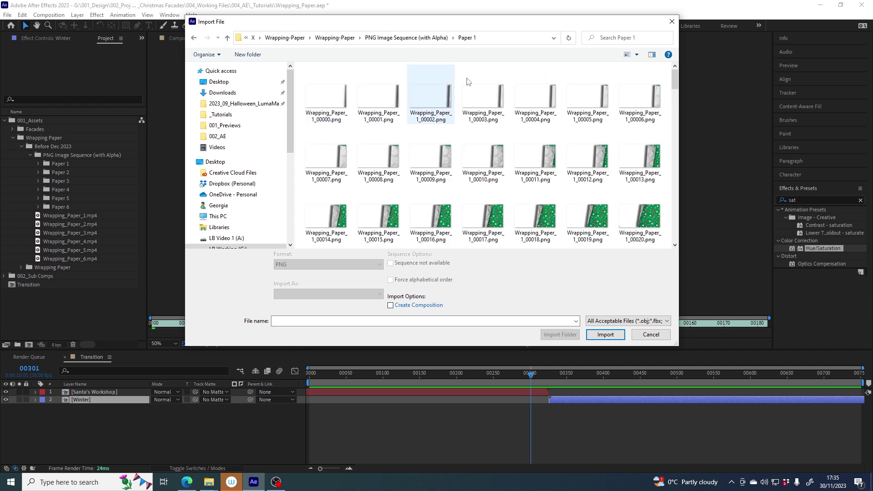
left_click(327, 94)
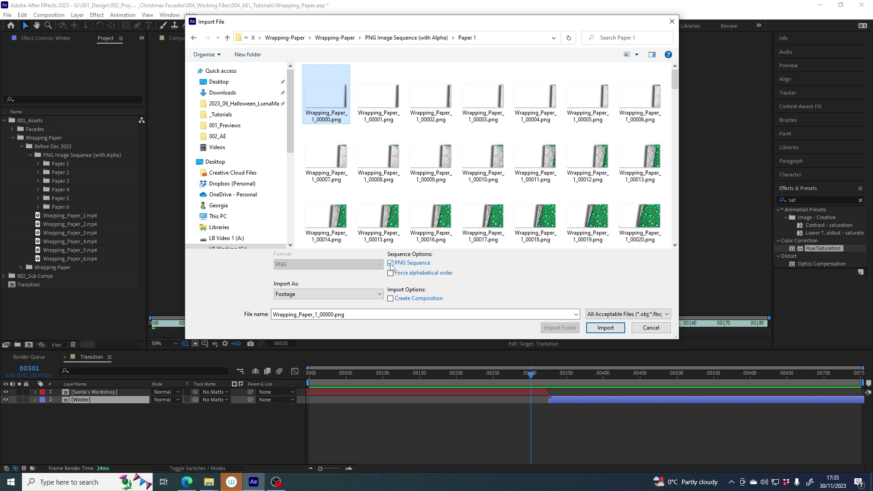
left_click(605, 328)
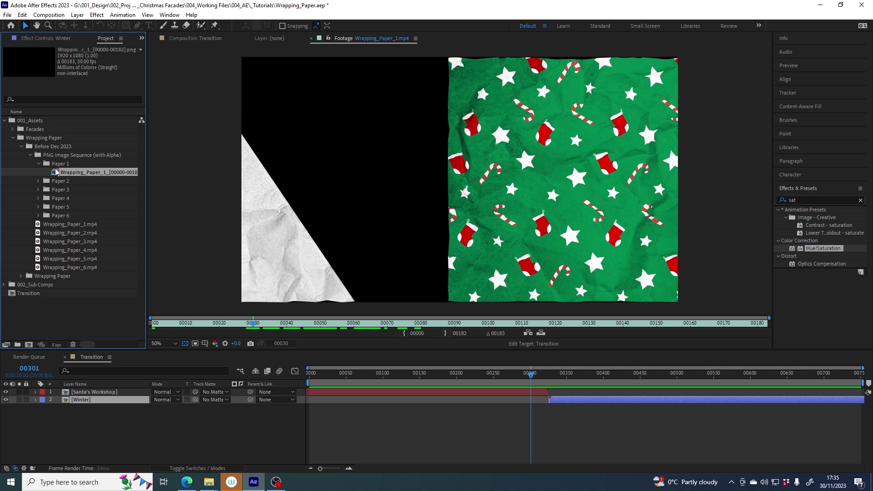
Add the Wrapping_Paper_1 sequence as Transition's top layer, slide it over the cut, and enlarge it to cover the frame
left_click(186, 38)
left_click_drag(87, 173, 101, 392)
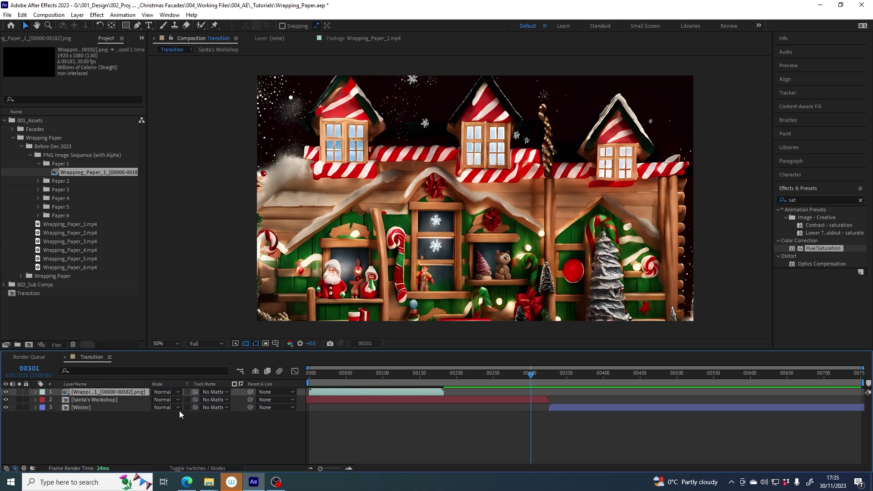
left_click_drag(397, 394, 559, 402)
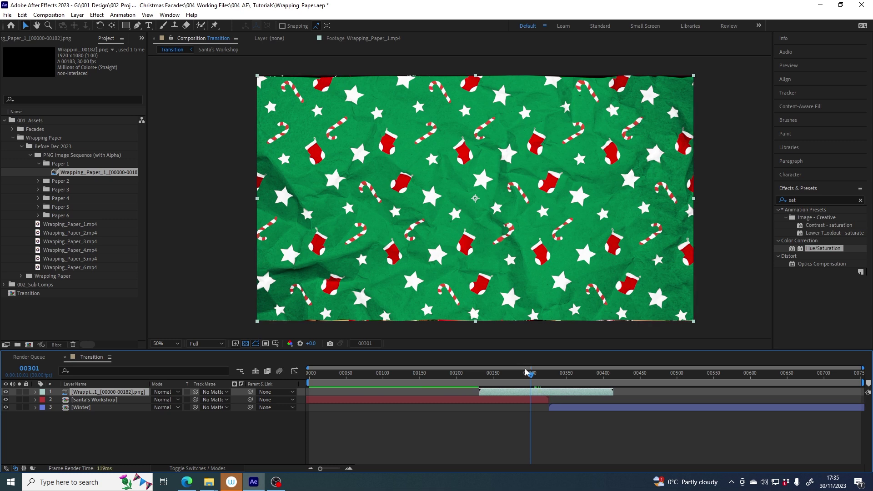
left_click_drag(531, 375, 572, 397)
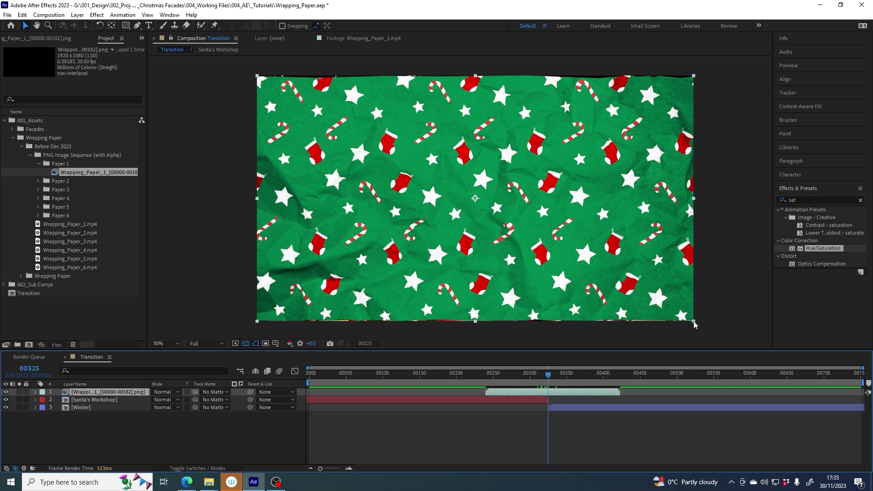
mouse_move(696, 324)
left_mouse_down()
mouse_move(704, 329)
mouse_move(682, 321)
mouse_move(696, 338)
mouse_move(692, 327)
left_mouse_up()
left_click_drag(548, 374, 594, 374)
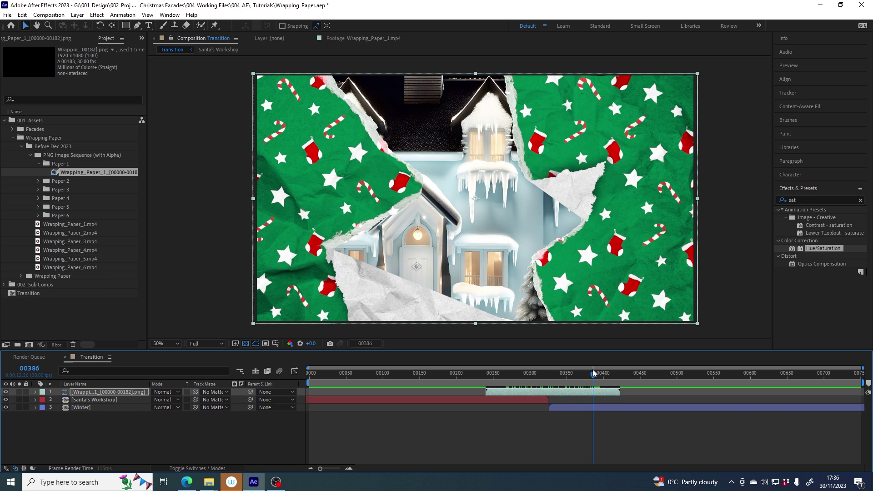
Apply Drop Shadow to the wrapping-paper layer by searching 'drop' in Effects & Presets
left_click(88, 393)
left_click(801, 199)
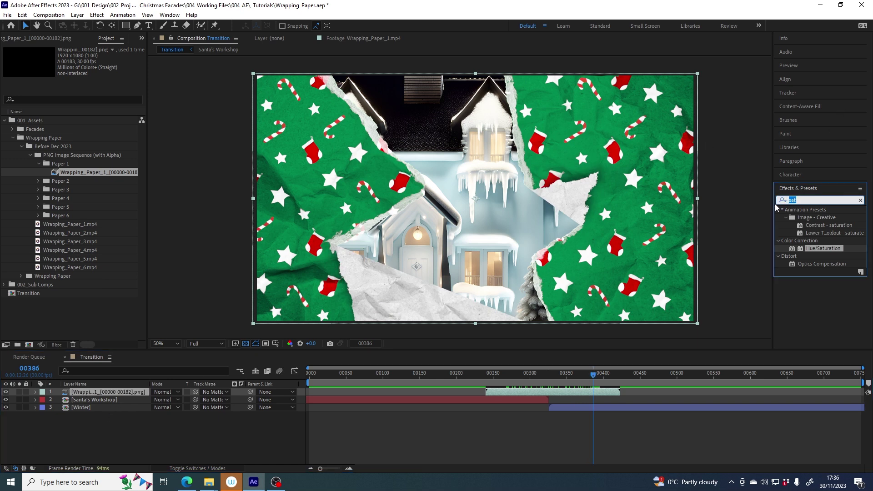
type("drop")
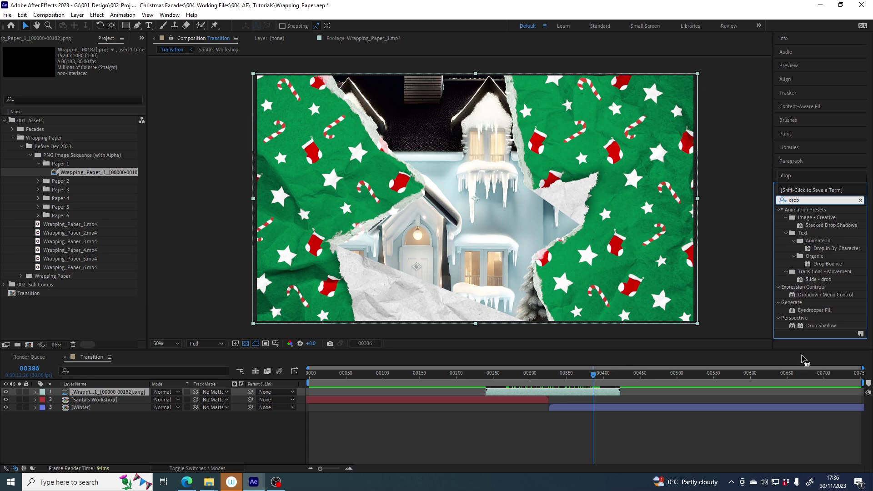
double_click(815, 326)
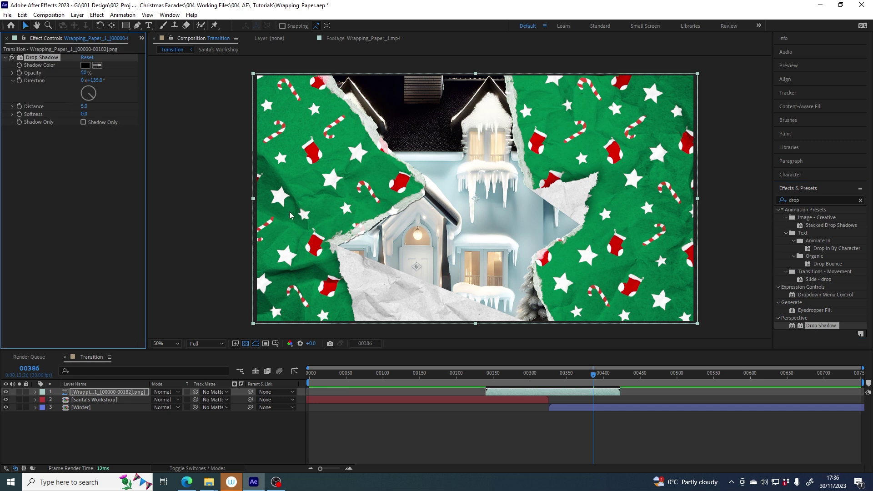
Set the drop shadow to distance 41, softness 34 and opacity 40%
mouse_move(85, 106)
left_mouse_down()
mouse_move(101, 107)
mouse_move(95, 112)
left_mouse_up()
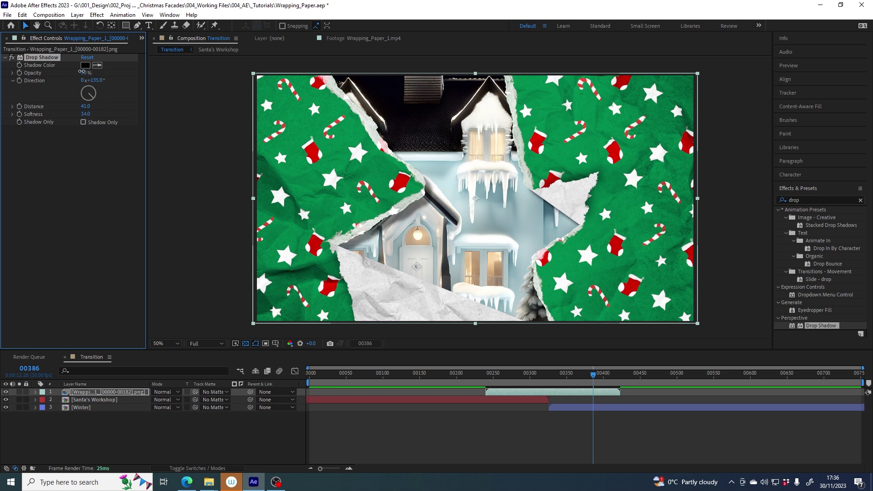
left_click_drag(81, 72, 60, 72)
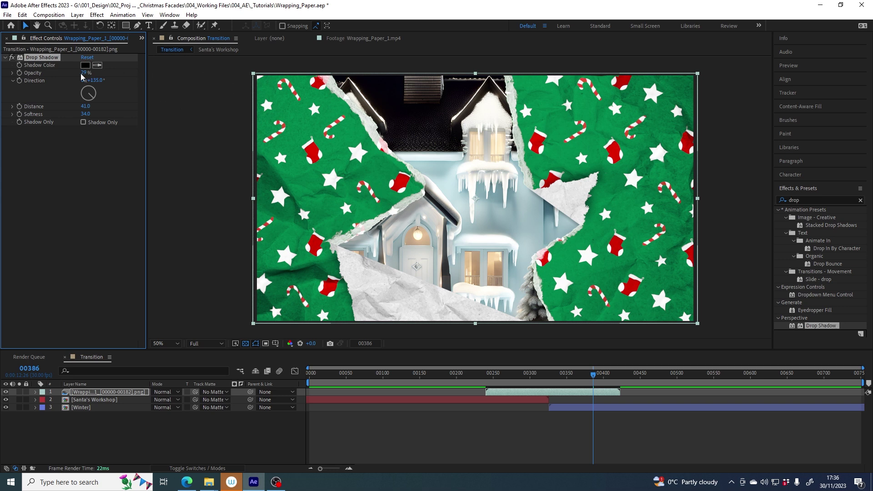
left_click_drag(82, 76, 100, 76)
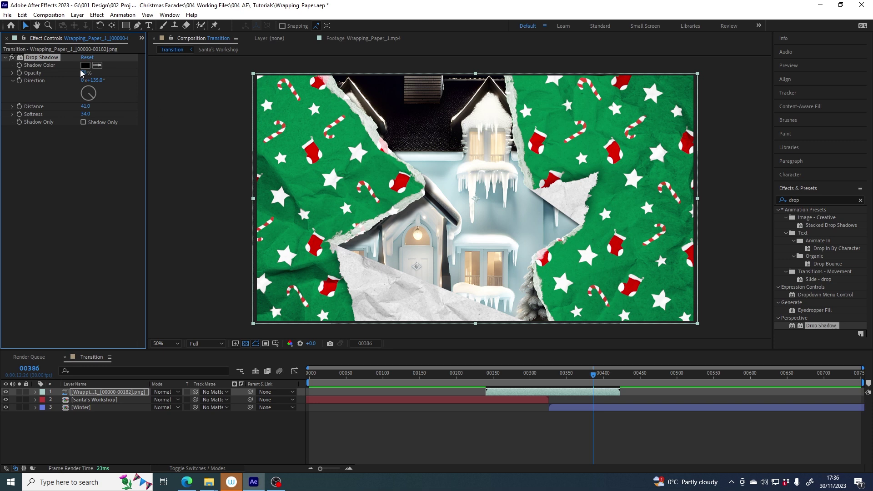
left_click_drag(83, 73, 54, 77)
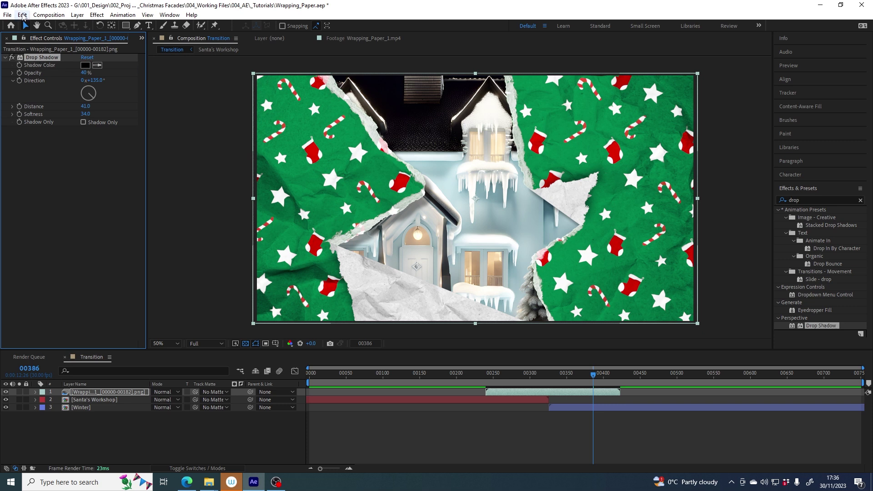
Duplicate the Drop Shadow, change Drop Shadow 2's direction, and preview the paper transition
left_click(23, 15)
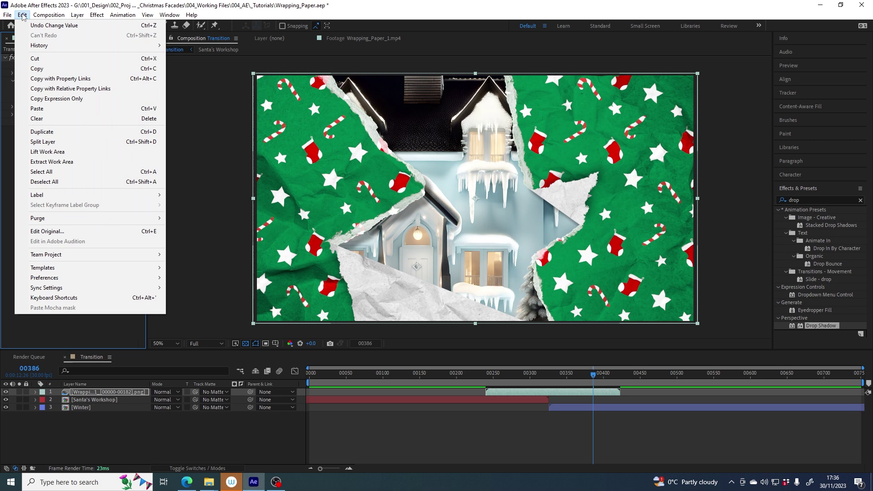
left_click(39, 133)
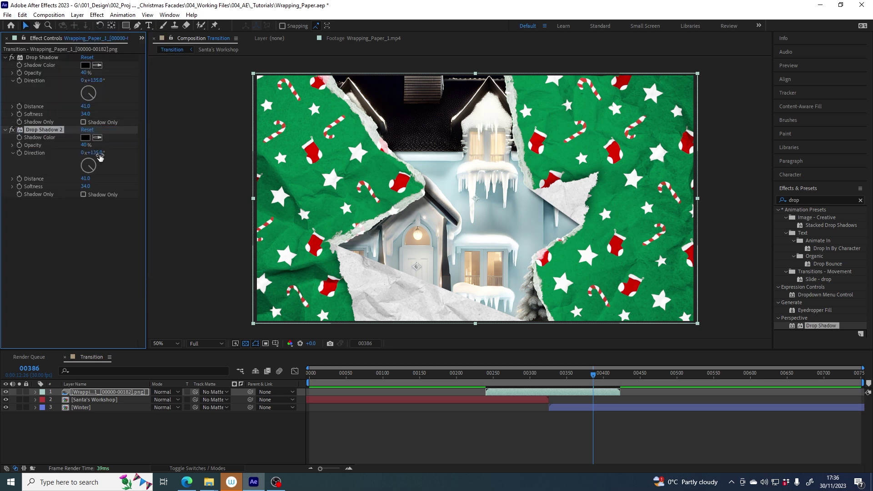
left_click_drag(100, 155, 2, 173)
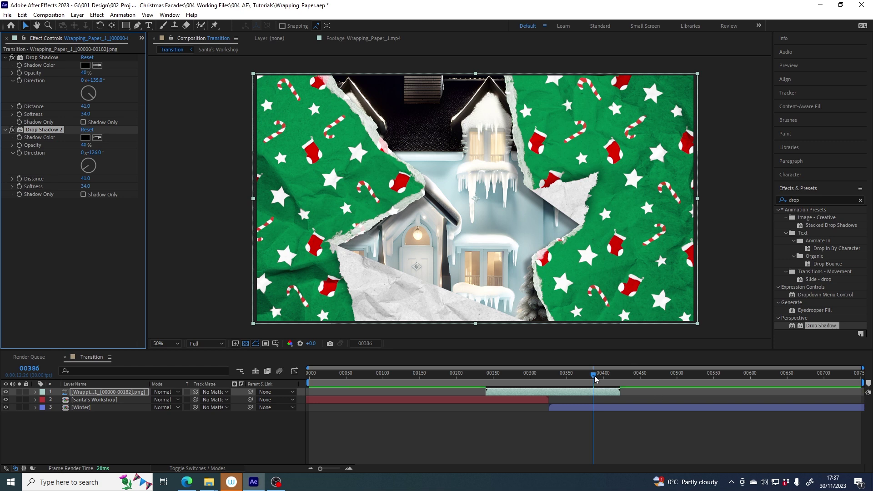
left_click_drag(595, 379, 554, 379)
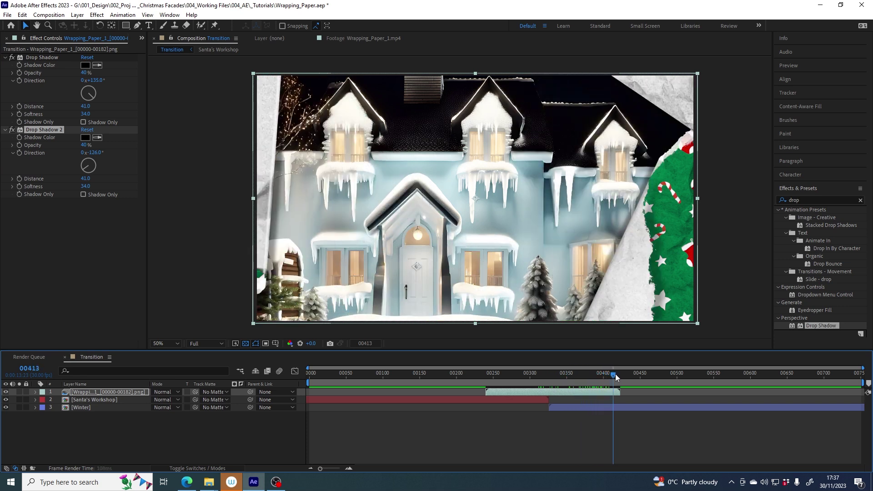
left_click_drag(618, 373, 595, 379)
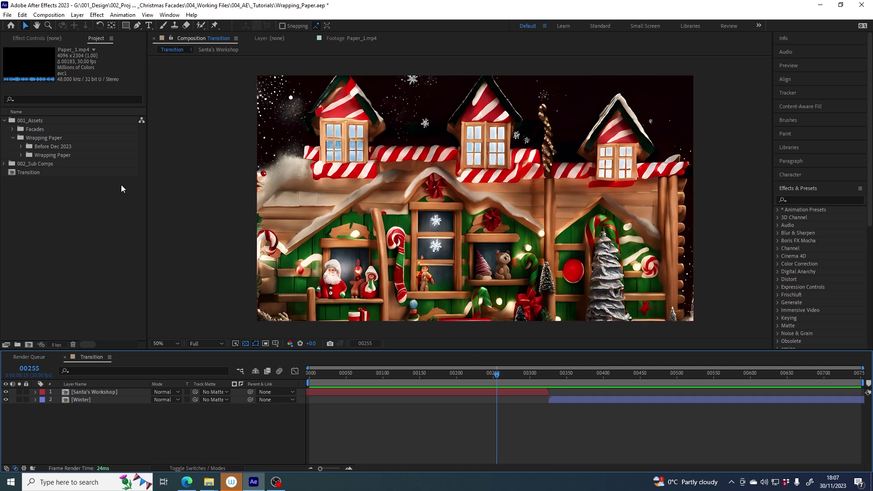
Preview Paper_1.mp4, then drag it onto Create New Composition to build the Paper_1 comp
left_click(21, 155)
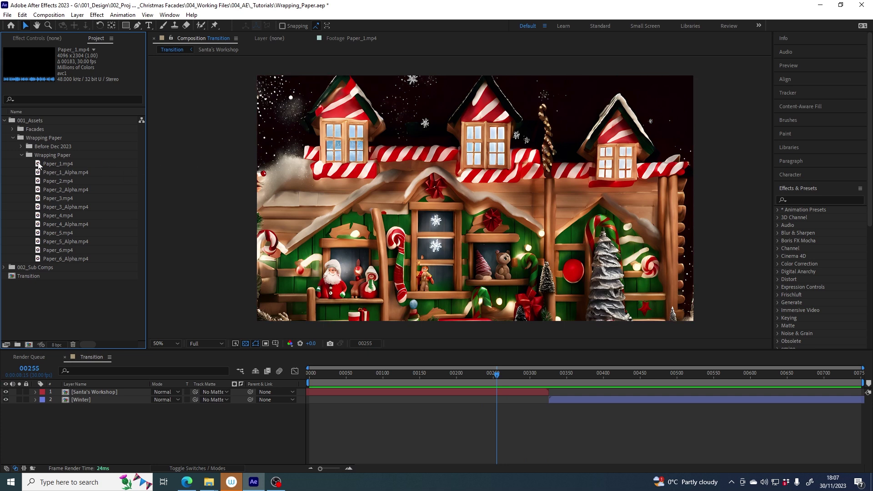
double_click(38, 164)
left_click_drag(347, 327, 513, 327)
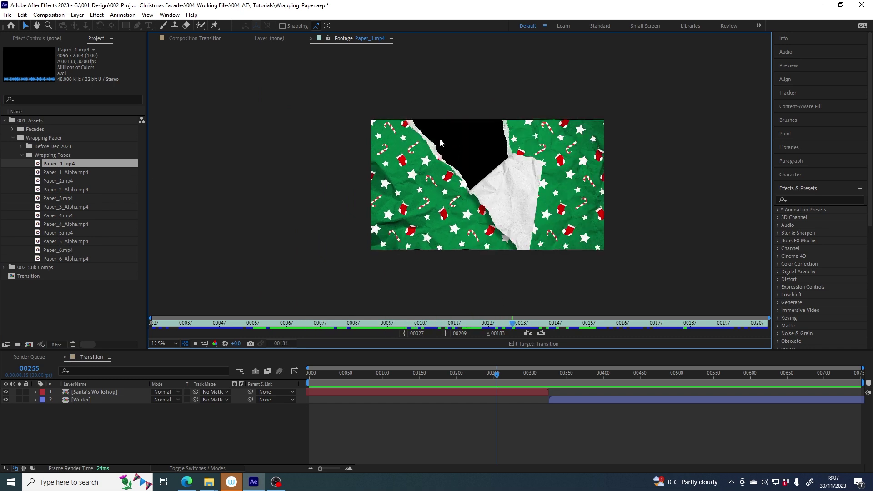
left_click(52, 173)
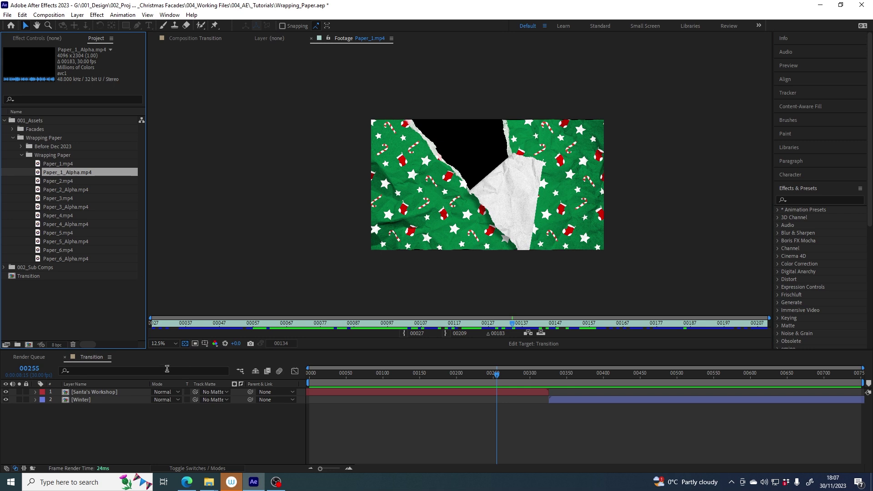
left_click(51, 164)
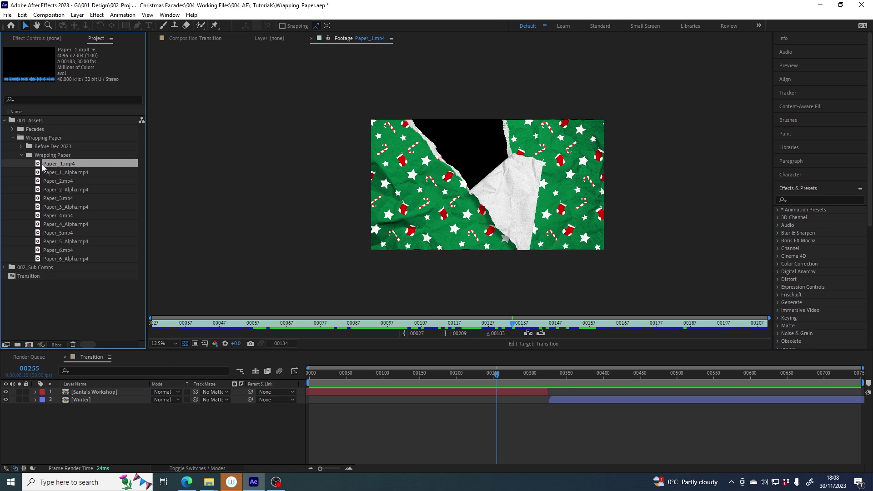
left_click_drag(49, 169, 28, 344)
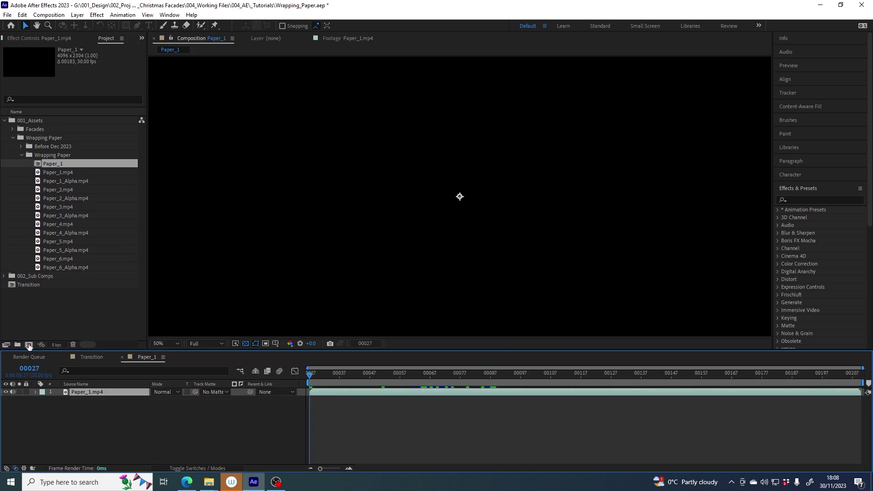
Scrub through the Paper_1 clip and settle on frame 50
left_click_drag(374, 374, 439, 374)
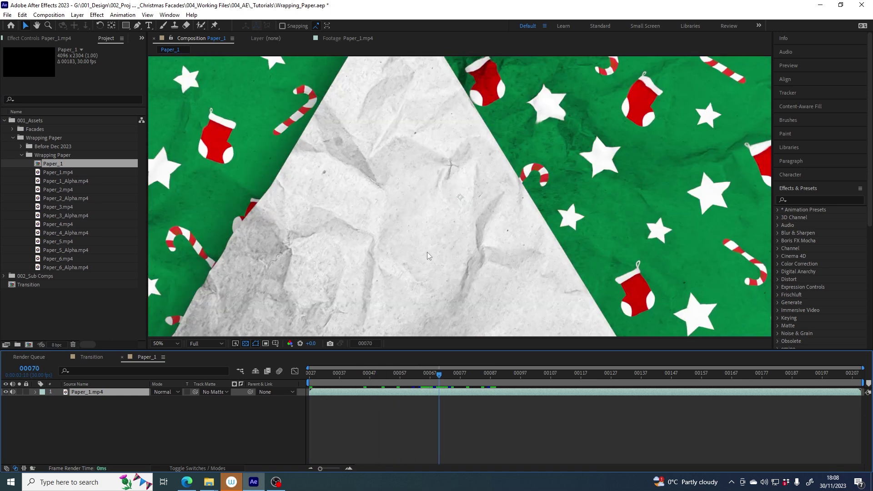
scroll(427, 255, "down", 2)
scroll(462, 265, "down", 1)
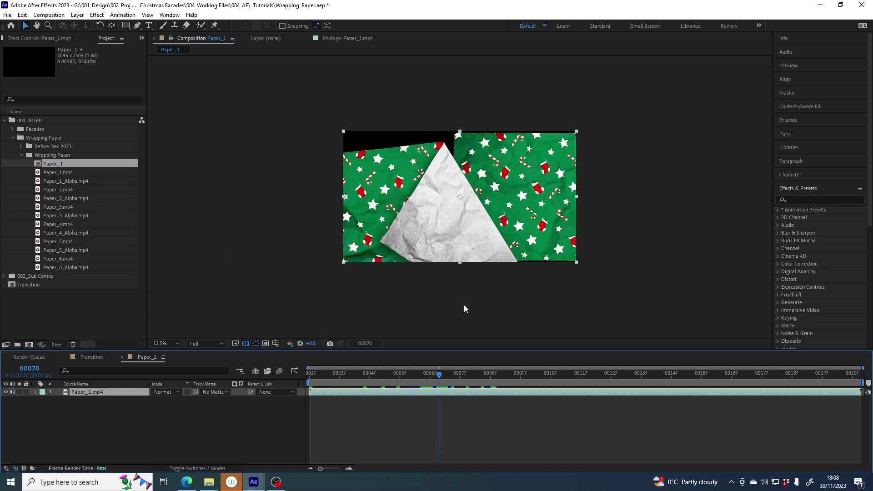
left_click(388, 374)
left_click(340, 374)
left_click_drag(340, 377, 379, 374)
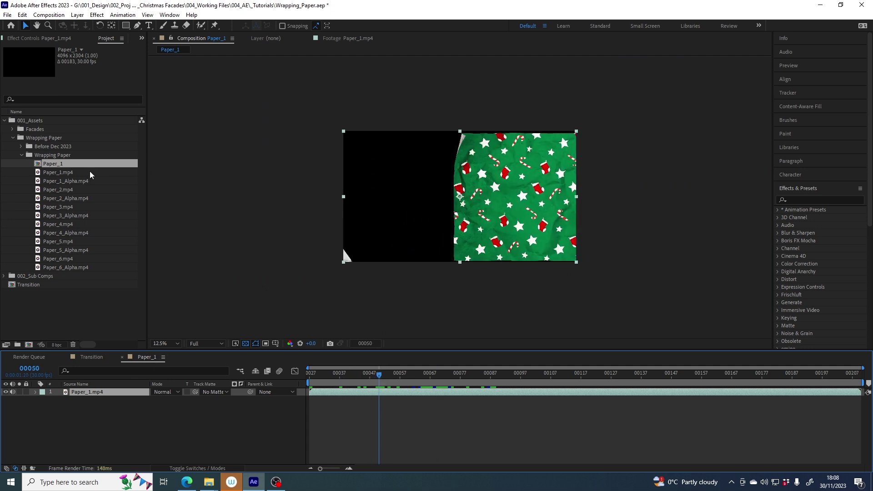
Add Paper_1_Alpha.mp4 above Paper_1.mp4, check frame 63 at 25% zoom, and select Paper_1.mp4
left_click(69, 182)
left_click_drag(66, 185, 89, 391)
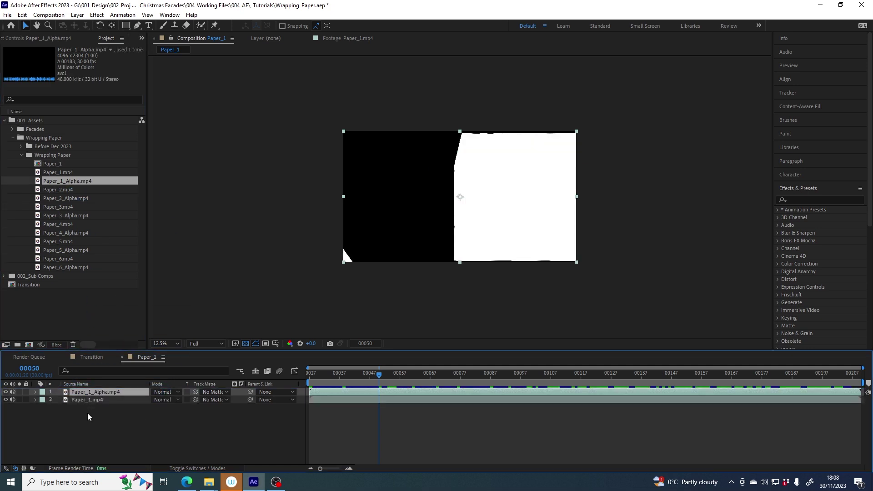
left_click_drag(381, 375, 420, 371)
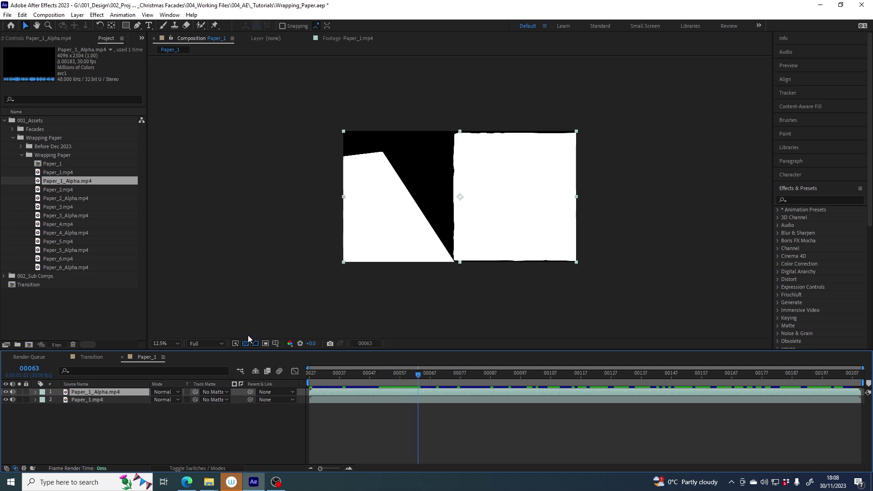
left_click(87, 400)
left_click(91, 392)
key("period")
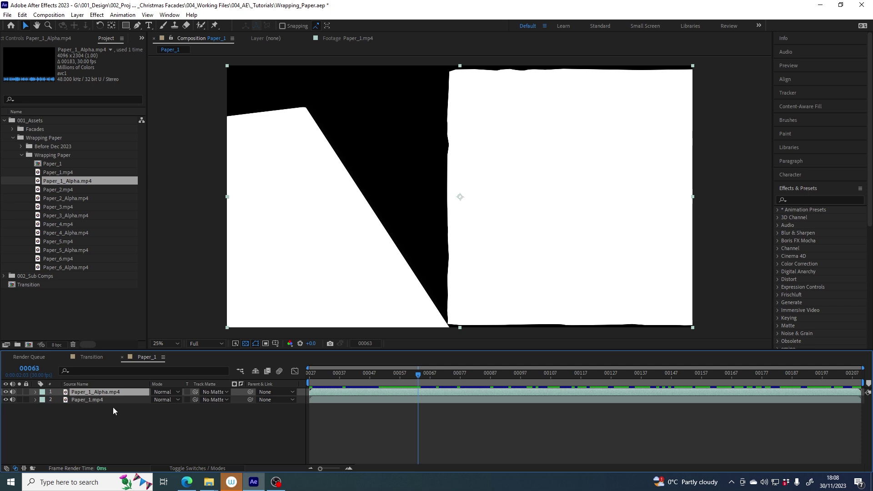
left_click(79, 400)
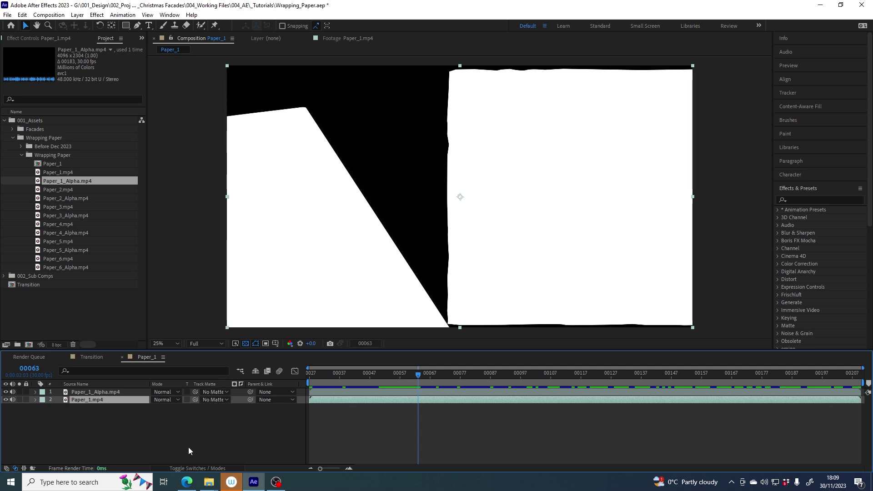
Set Paper_1.mp4's track matte to Paper_1_Alpha.mp4 as a Luma Matte
left_click(175, 468)
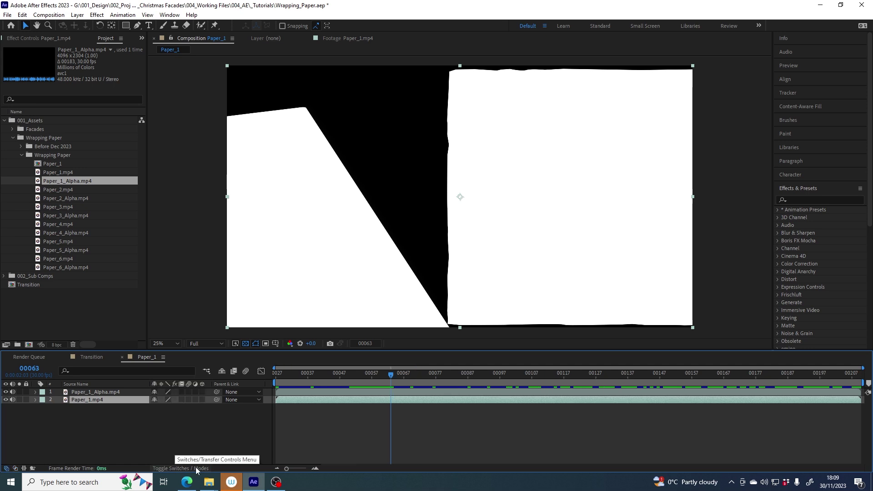
left_click(169, 469)
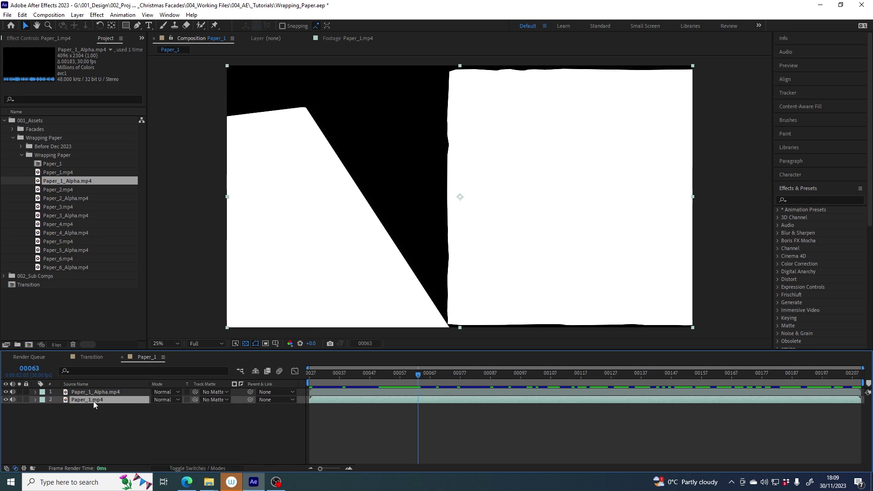
left_click(216, 399)
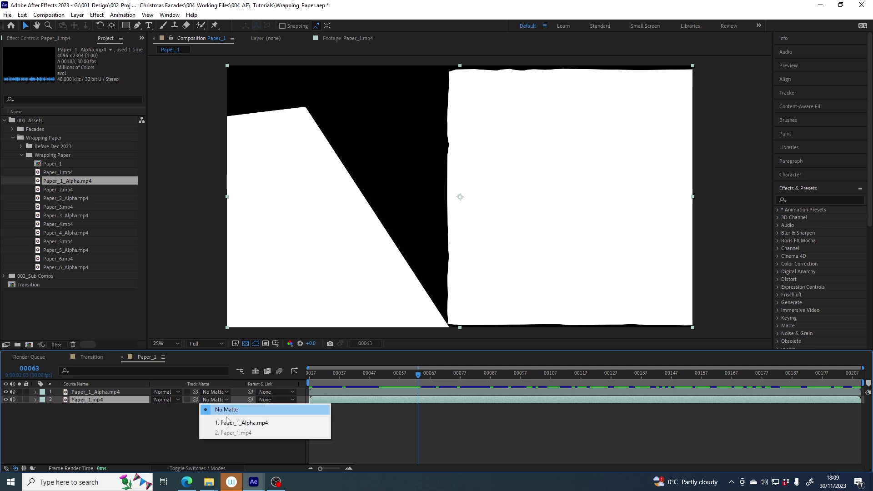
left_click(253, 424)
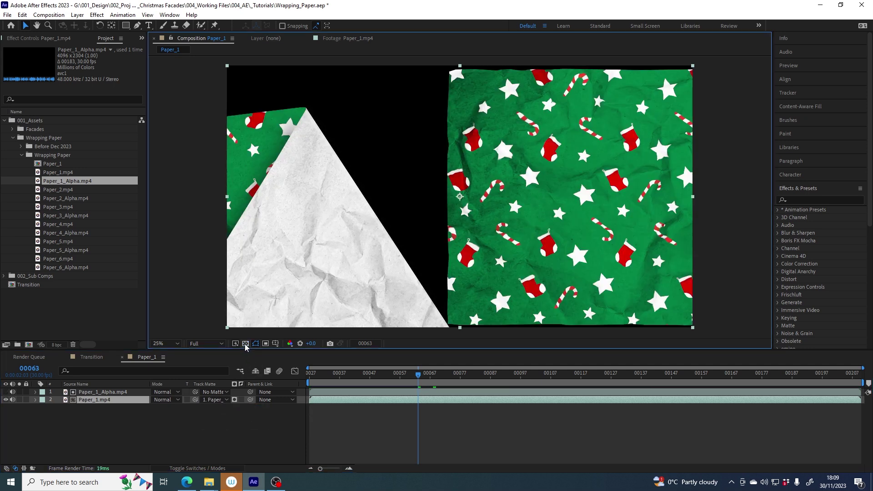
left_click(235, 400)
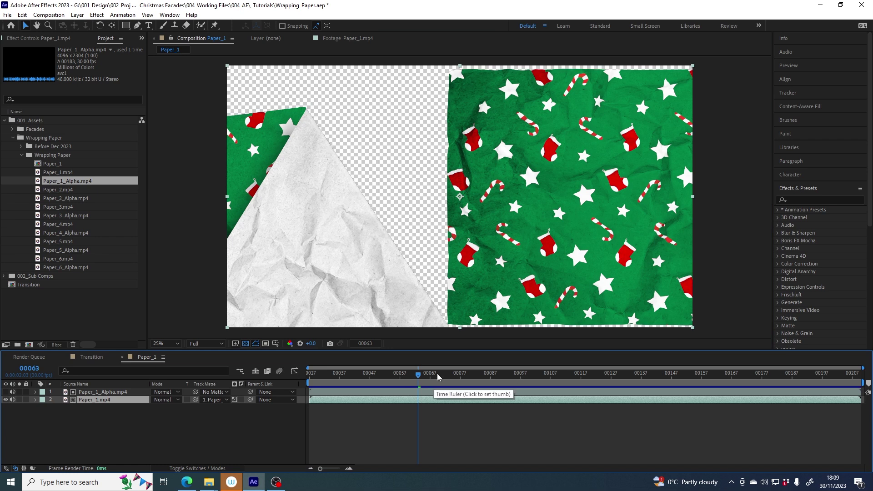
Check the matted paper around frames 63–67, including the alpha channel view
key("Page_Down")
mouse_move(428, 377)
left_mouse_down()
mouse_move(385, 374)
mouse_move(455, 374)
mouse_move(421, 374)
left_mouse_up()
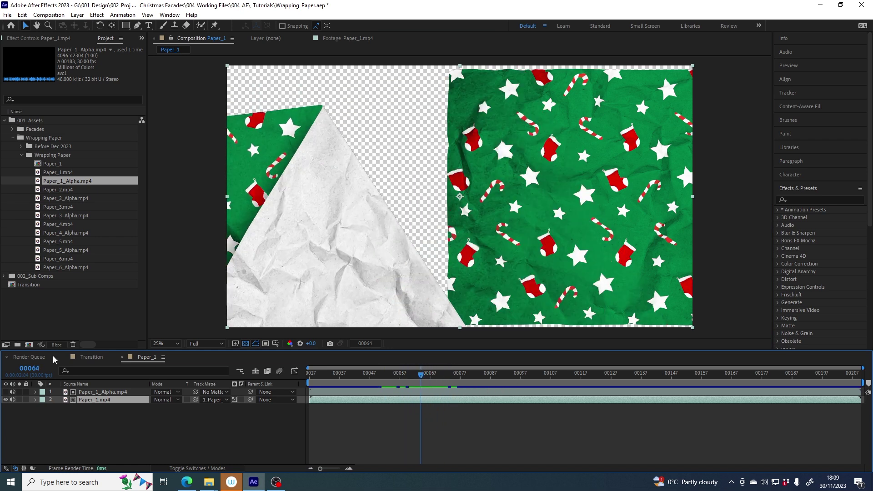
key("alt+4")
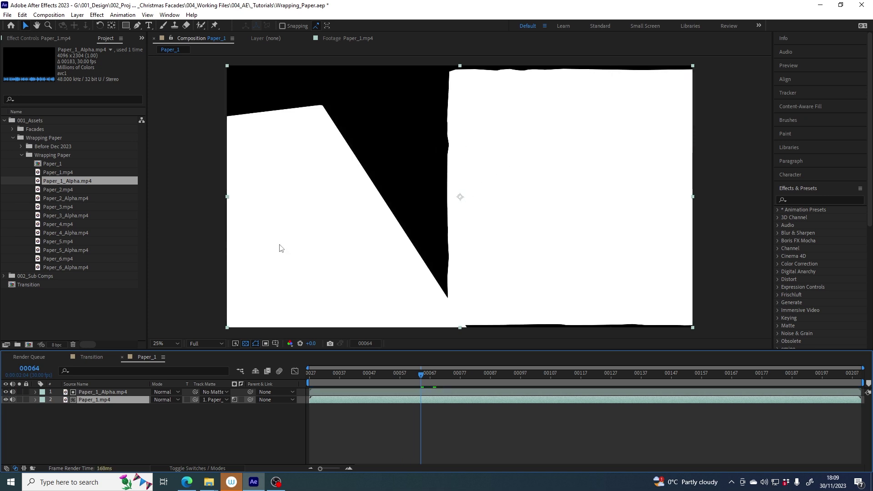
left_click(6, 391)
mouse_move(414, 383)
left_mouse_down()
mouse_move(398, 377)
mouse_move(418, 378)
left_mouse_up()
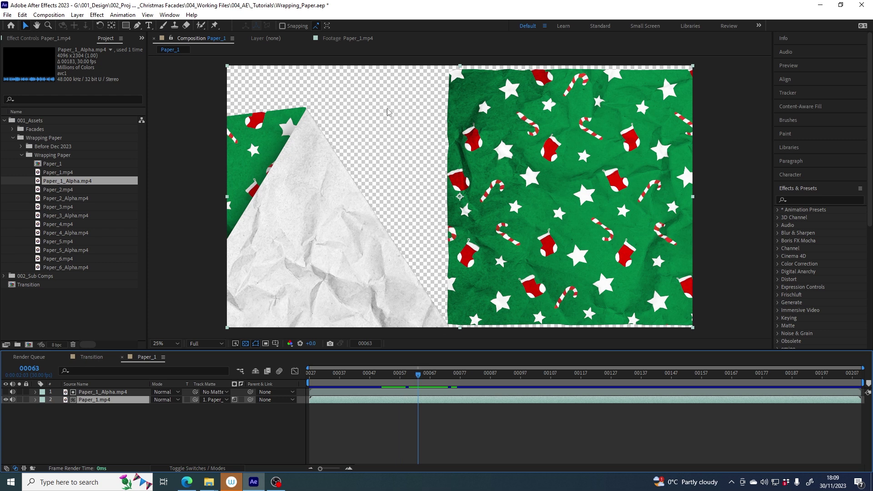
left_click(431, 376)
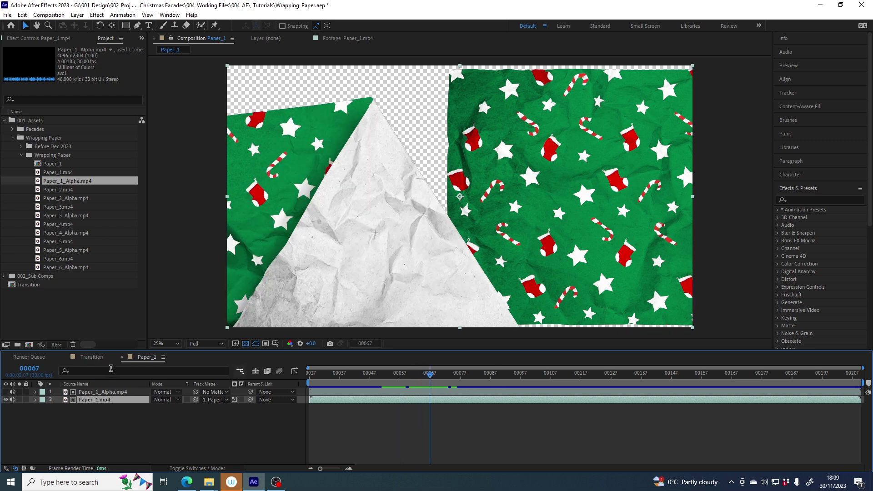
Add the Paper_1 comp to Transition as the top layer, starting around frame 240
left_click(86, 360)
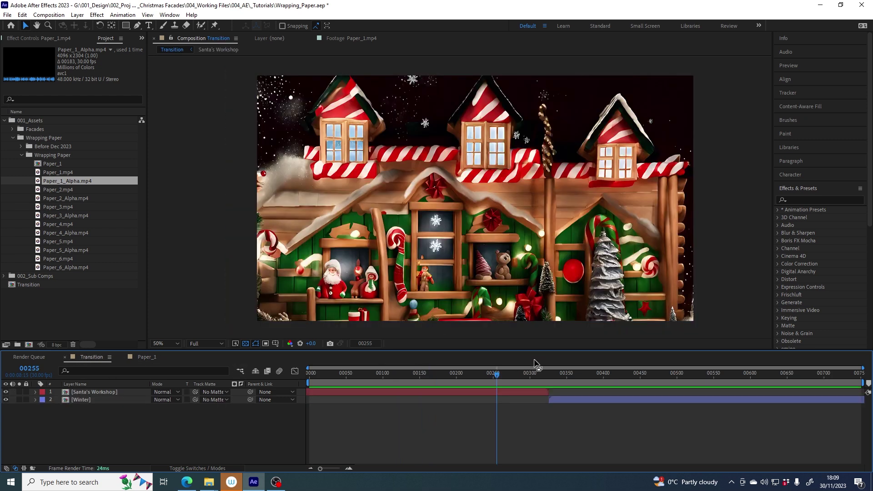
left_click(50, 165)
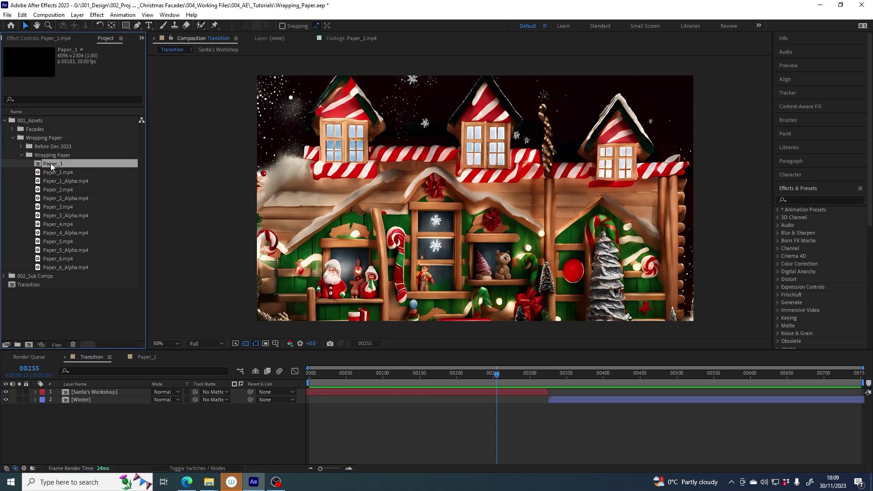
left_click_drag(51, 167, 89, 396)
left_click_drag(383, 393, 563, 393)
Scale the Paper_1 layer to fit the frame and preview the transition at 50% zoom
scroll(559, 206, "down", 2)
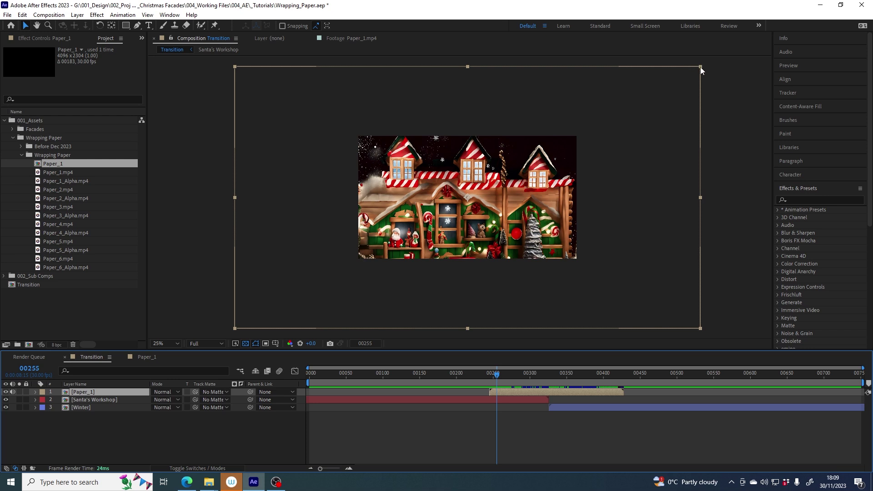
left_click_drag(700, 67, 579, 141)
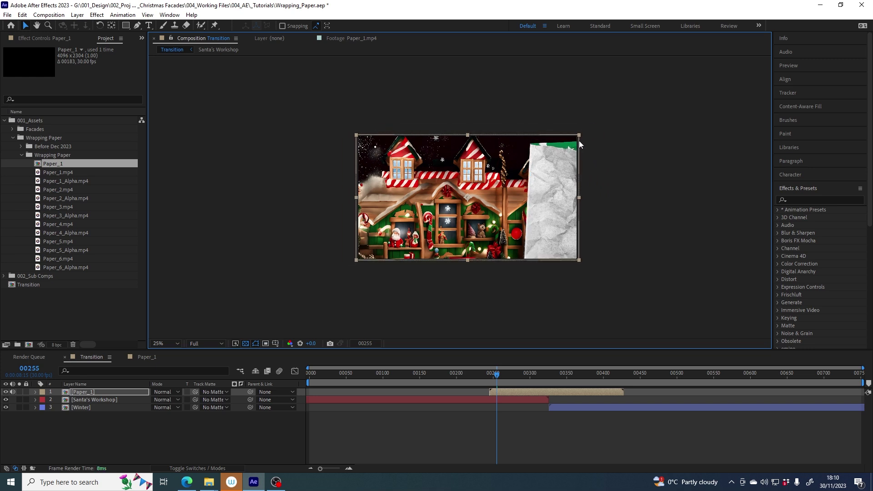
key("period")
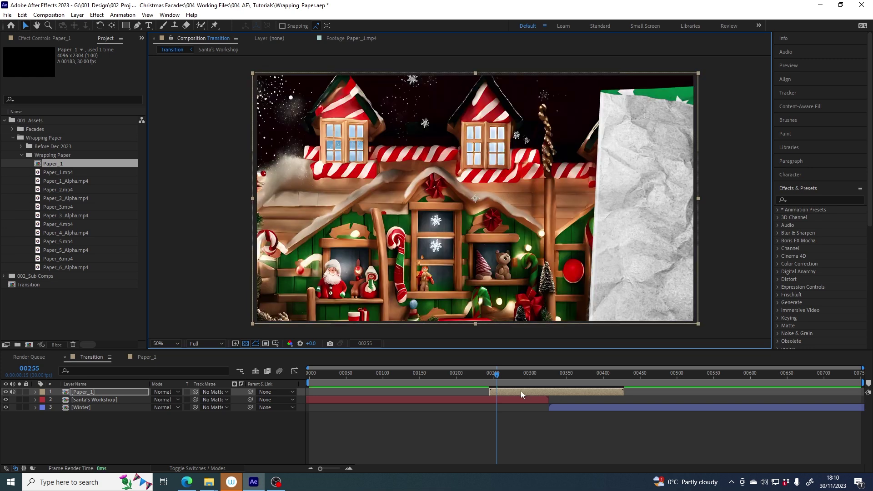
left_click_drag(497, 378, 597, 381)
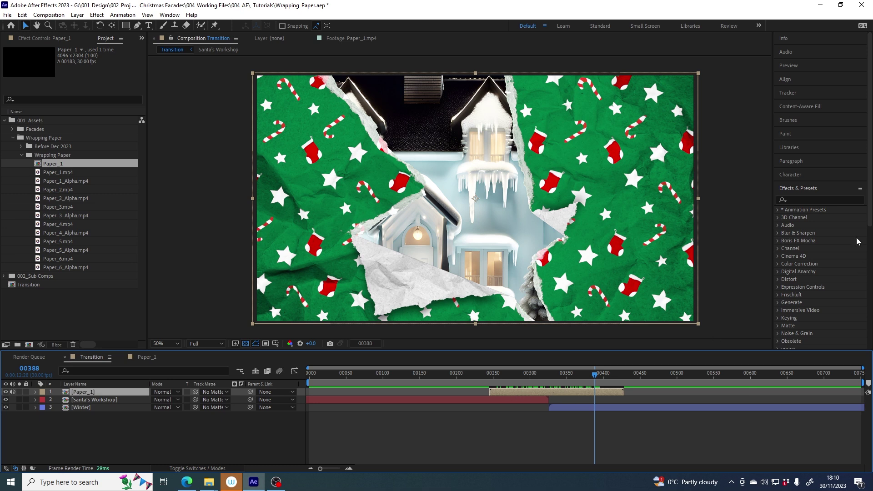
Search 'drop' in Effects & Presets and apply Drop Shadow to Paper_1
left_click(799, 198)
type("drop")
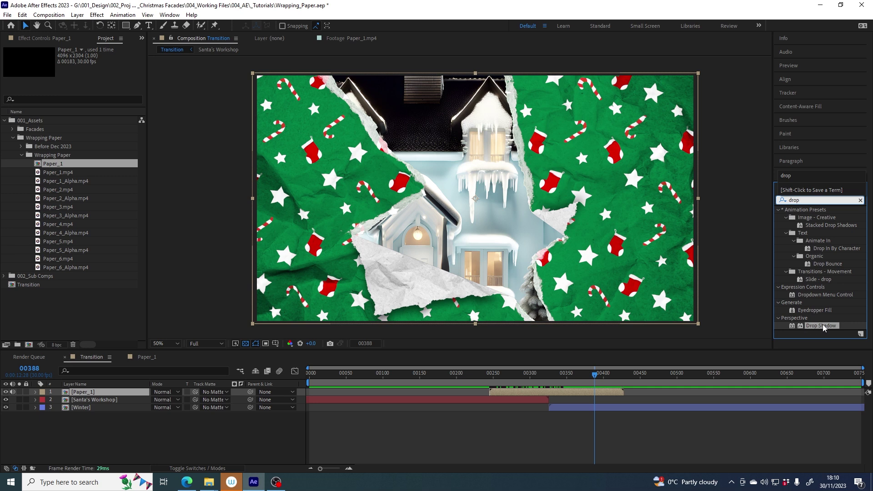
double_click(822, 326)
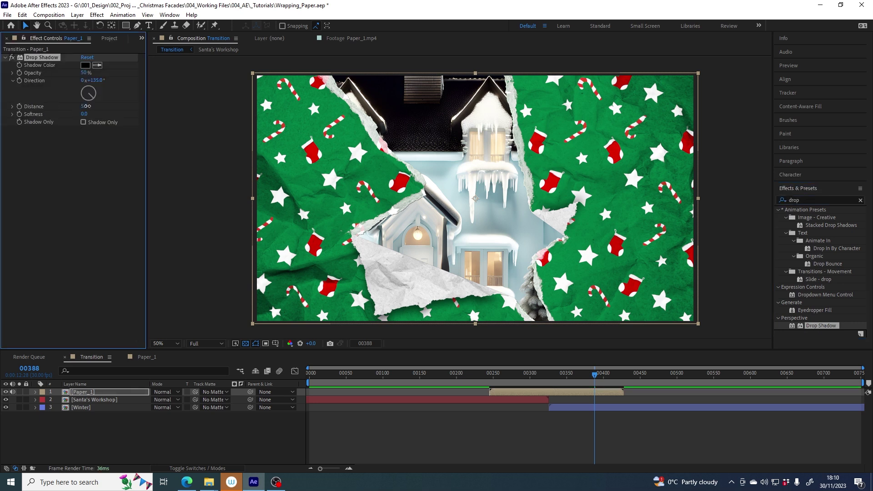
Set the drop shadow to 114 distance, 43% opacity and 154 softness
left_click_drag(90, 105, 106, 114)
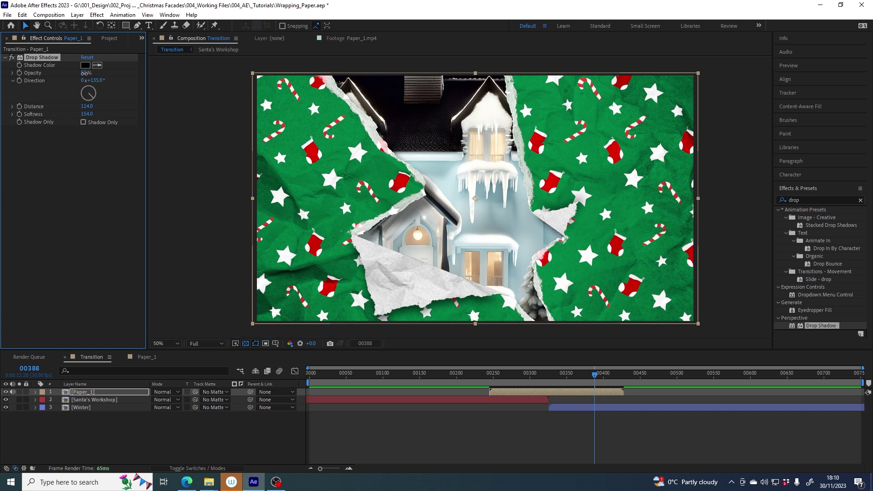
left_click_drag(82, 72, 73, 75)
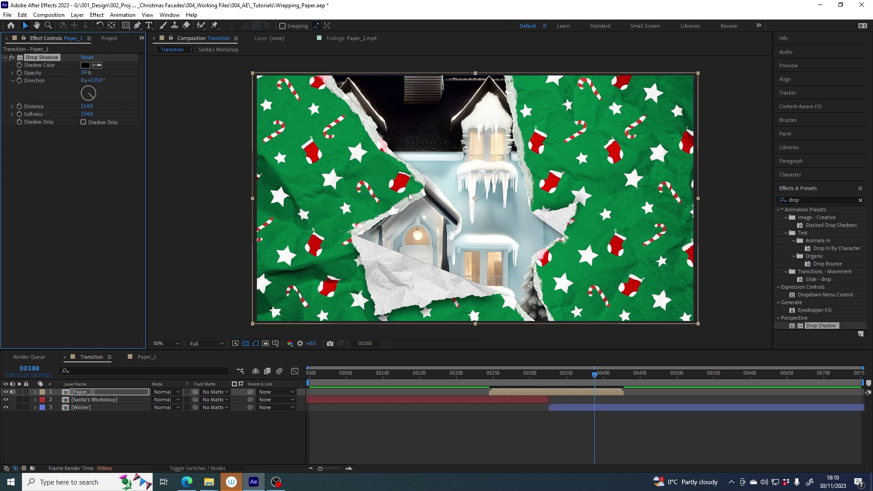
mouse_move(594, 376)
left_mouse_down()
mouse_move(567, 376)
mouse_move(599, 378)
left_mouse_up()
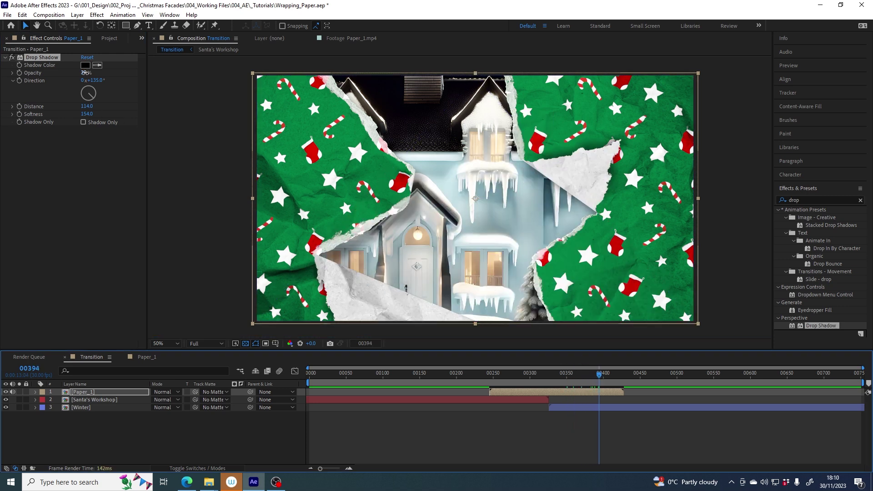
left_click_drag(85, 73, 89, 72)
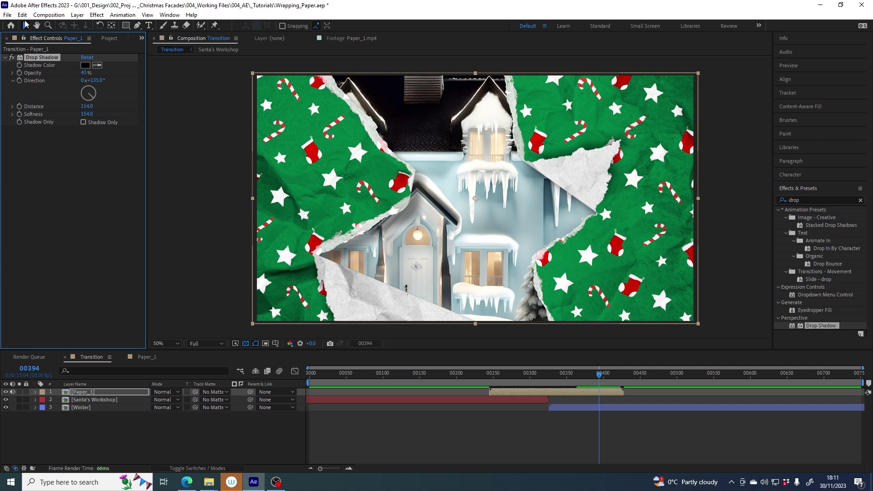
Duplicate the Drop Shadow and turn Drop Shadow 2's direction to 253°
left_click(23, 15)
left_click(39, 132)
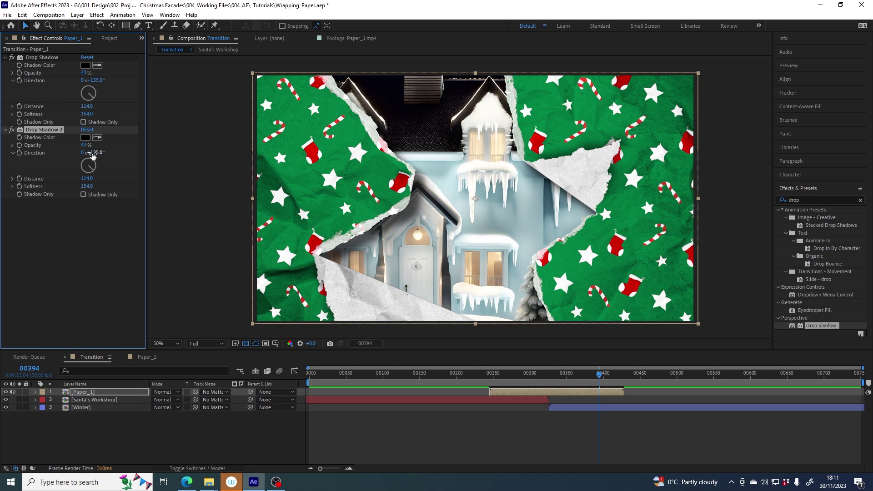
left_click_drag(95, 154, 144, 149)
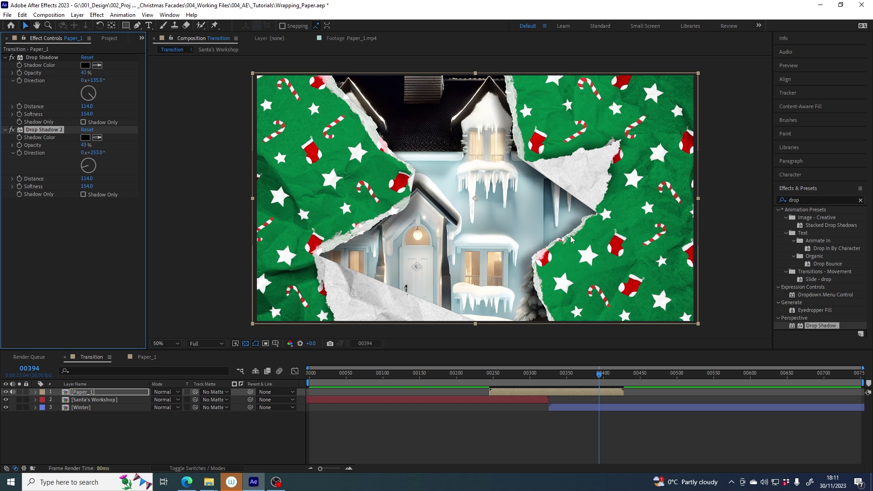
Scrub back through the tear to check the two-way shadows as the house is revealed
left_click_drag(600, 378, 552, 375)
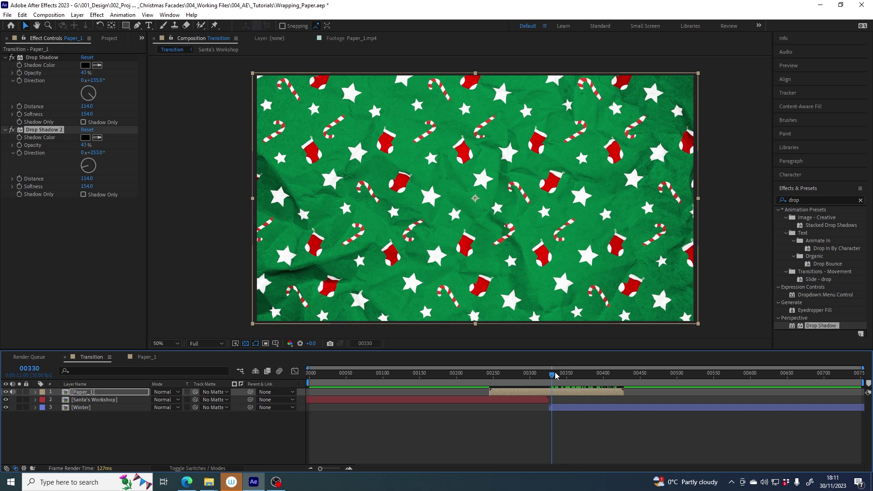
mouse_move(555, 374)
left_mouse_down()
mouse_move(584, 377)
mouse_move(500, 376)
mouse_move(553, 376)
left_mouse_up()
mouse_move(553, 377)
left_mouse_down()
mouse_move(576, 376)
mouse_move(553, 377)
left_mouse_up()
Enable Time Remapping on the Paper_1 layer
left_click(516, 395)
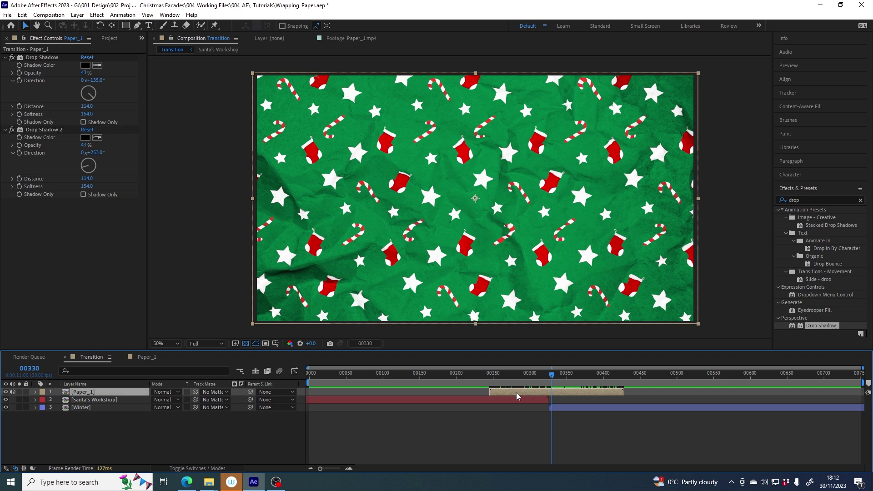
right_click(520, 397)
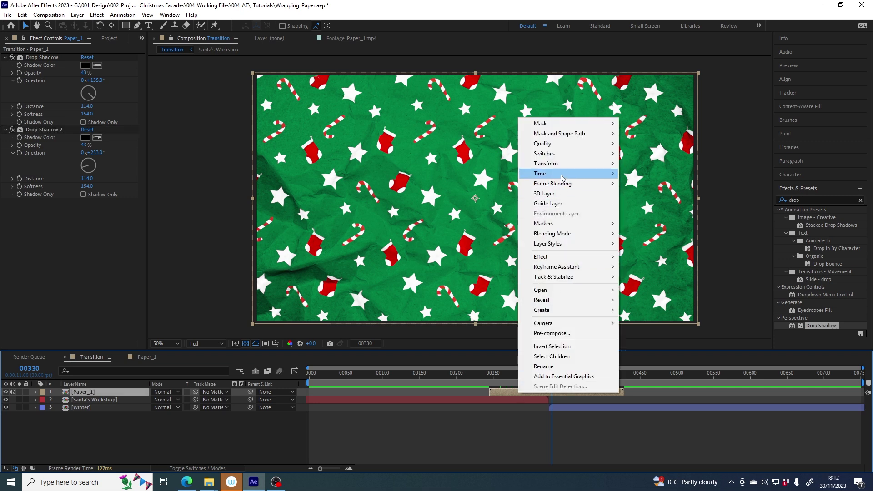
mouse_move(538, 177)
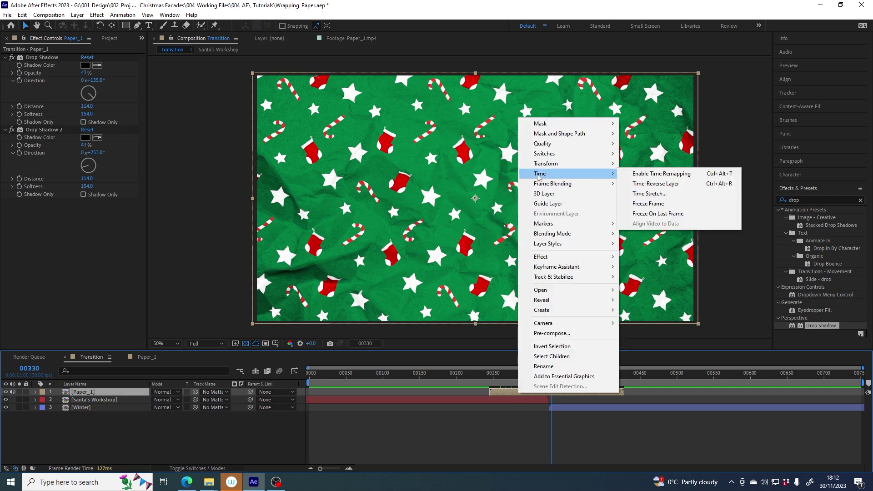
left_click(651, 175)
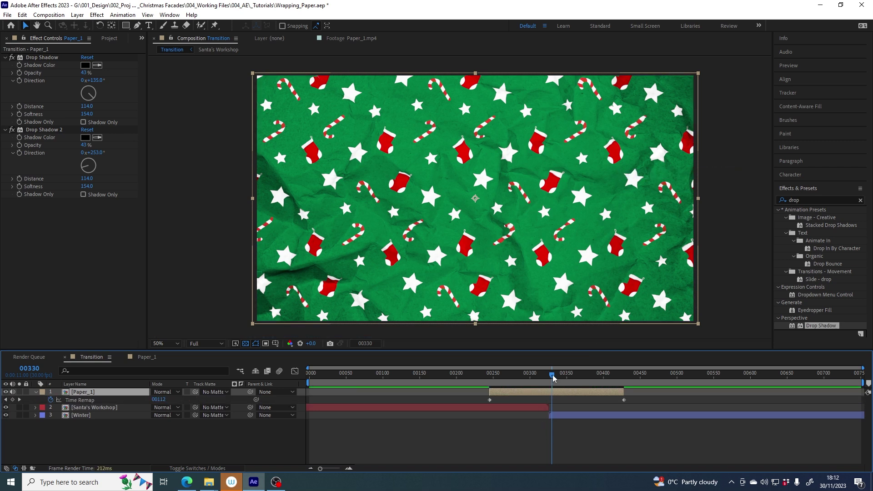
Add a Time Remap keyframe at frame 306, where the paper fully covers the frame, and bring up the viewer resolution choices
left_click_drag(554, 379, 535, 385)
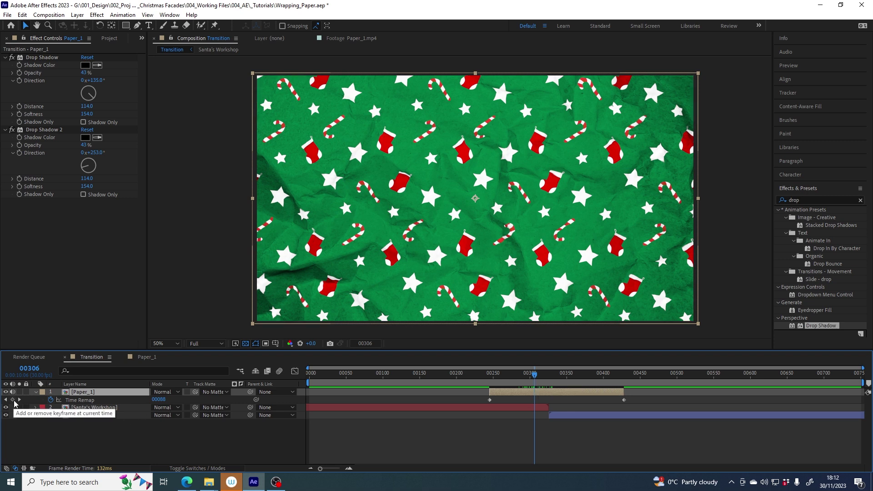
left_click(13, 400)
left_click_drag(536, 374, 564, 379)
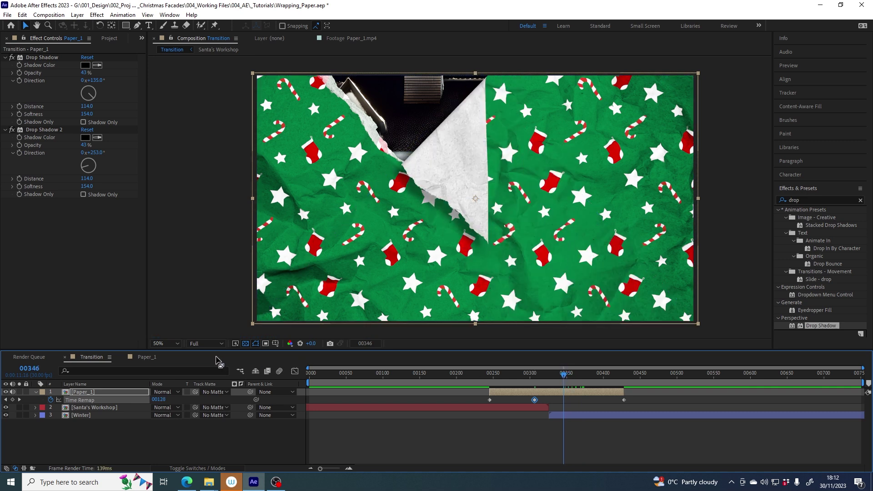
left_click(205, 344)
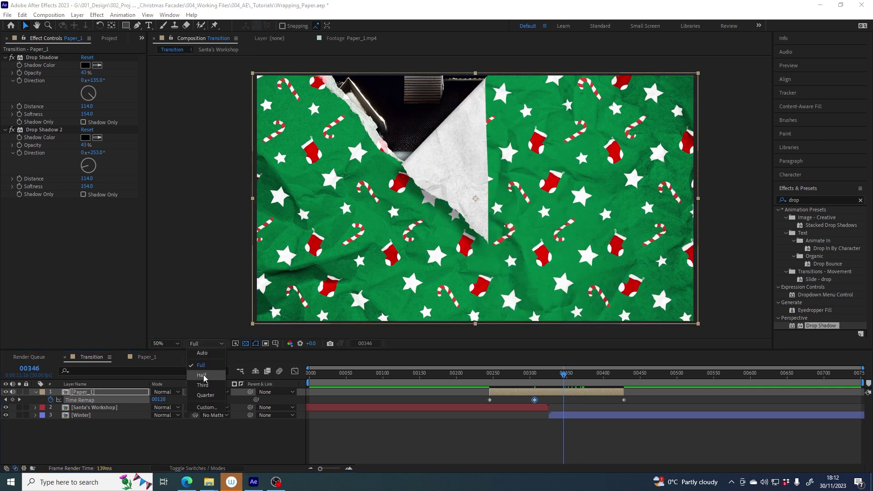
Set the preview to Half resolution and add a Time Remap keyframe at frame 328
left_click(202, 375)
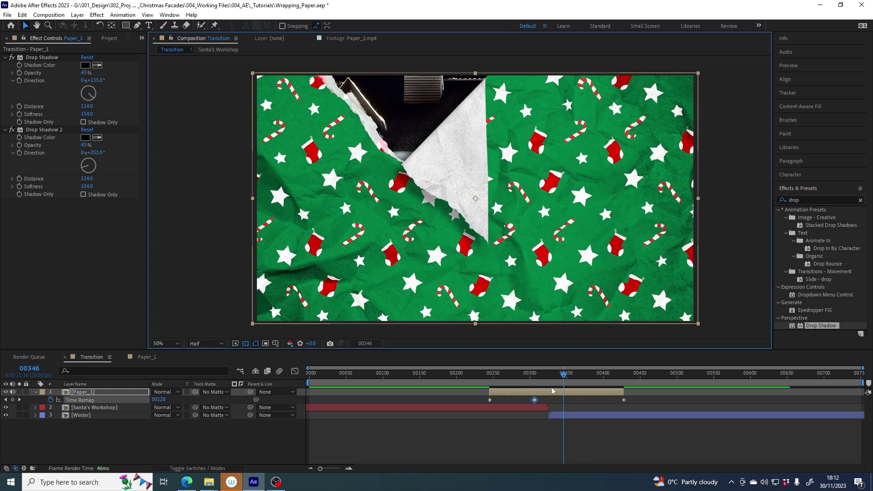
left_click(564, 376)
left_click_drag(564, 376, 551, 378)
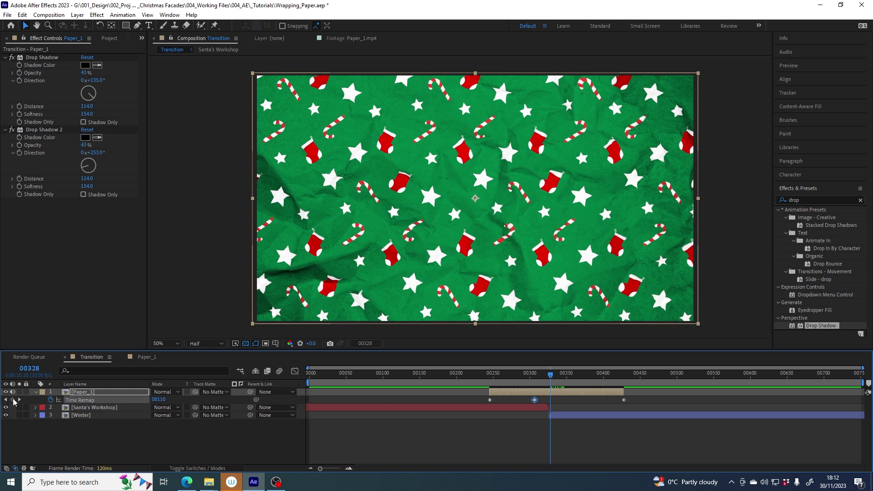
left_click(13, 400)
left_click_drag(551, 376, 547, 376)
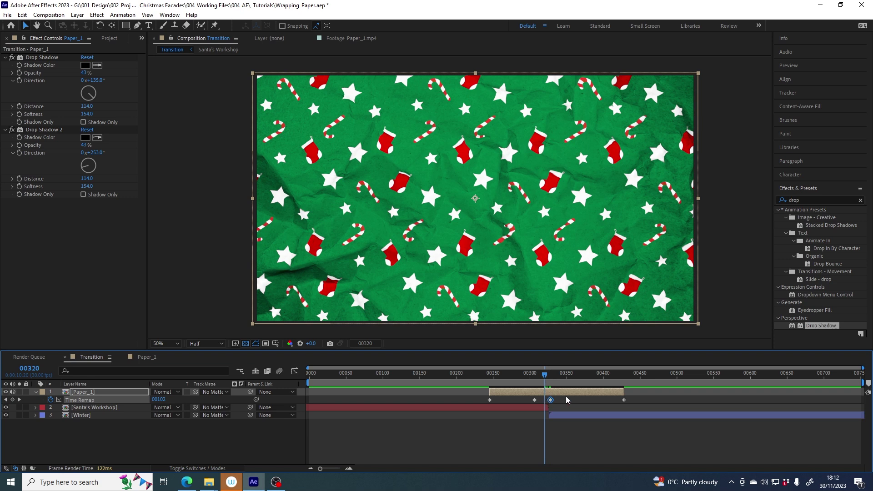
Extend Paper_1's out-point and preview the tear from frame 520
left_click_drag(618, 404, 707, 402)
left_click(623, 392)
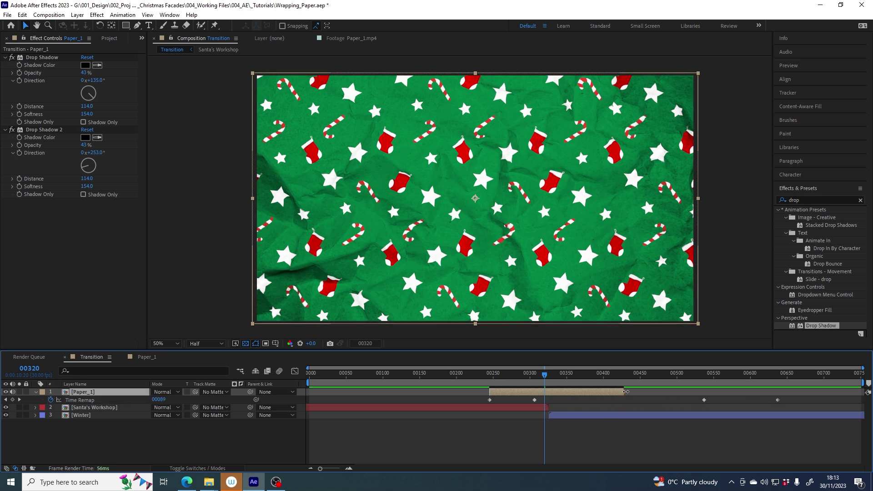
left_click(623, 392)
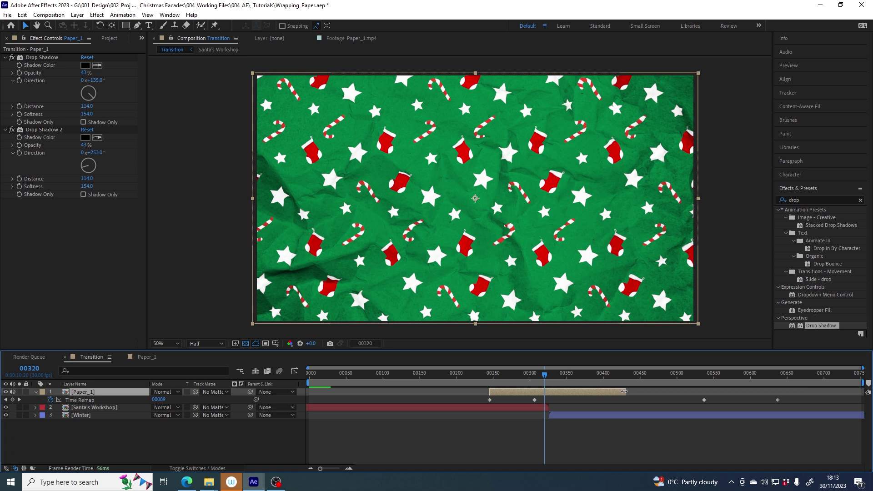
left_click_drag(694, 394, 761, 397)
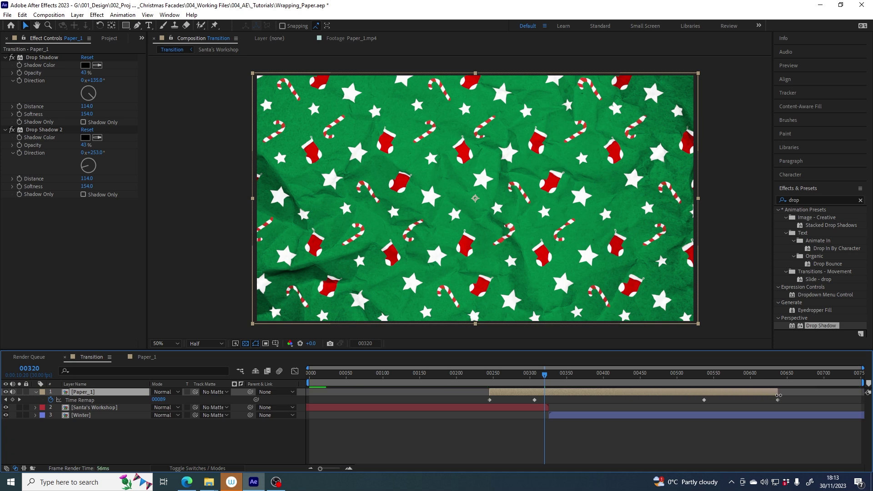
left_click(698, 375)
left_click(692, 375)
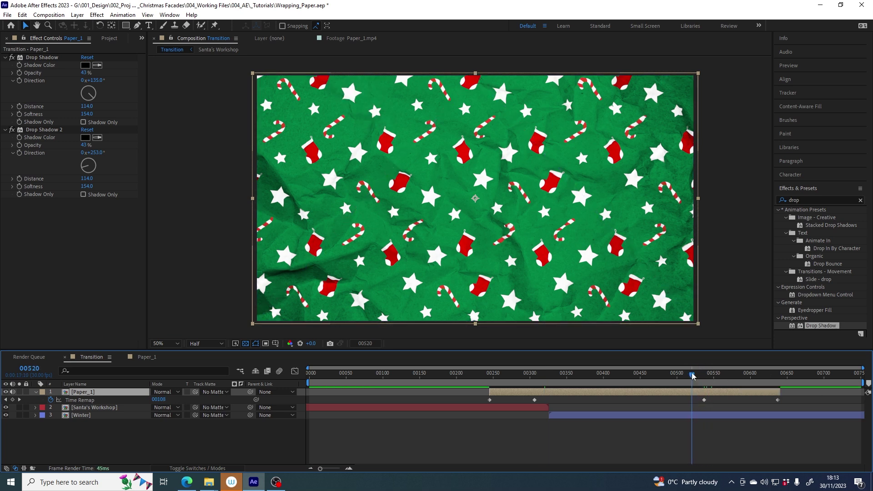
left_click_drag(693, 375, 707, 378)
key("space")
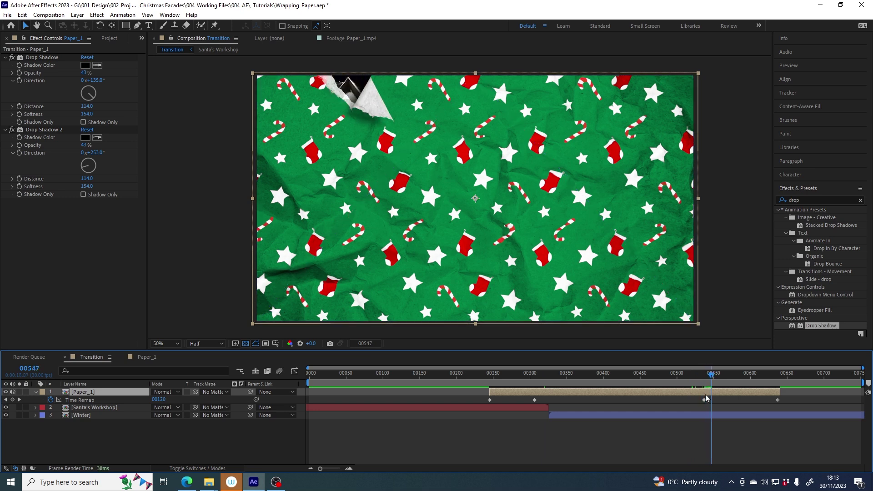
Lengthen Paper_1 further and move the last two Time Remap keyframes to end the hold
left_click_drag(715, 377, 820, 391)
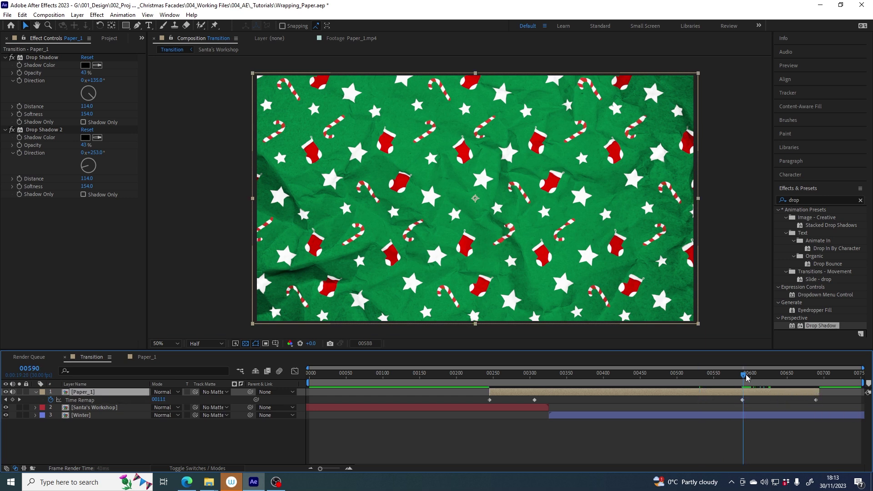
left_click_drag(745, 376, 659, 389)
left_click_drag(734, 397, 834, 411)
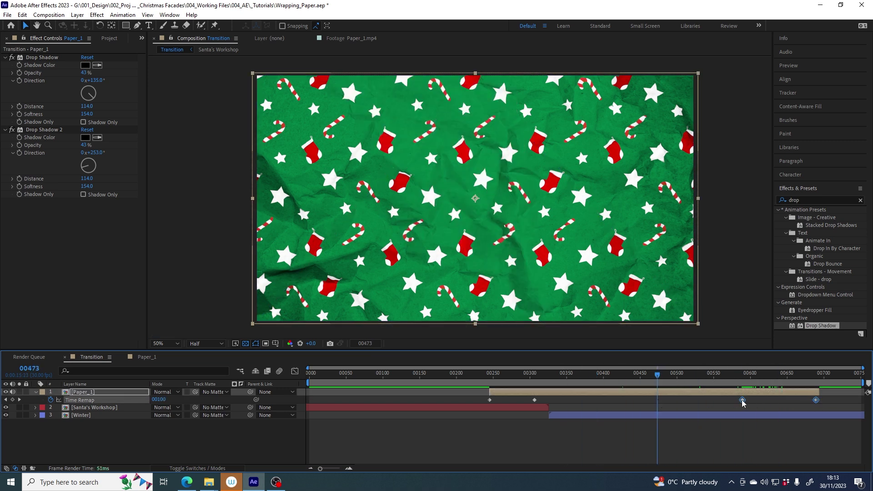
left_click_drag(744, 404, 695, 383)
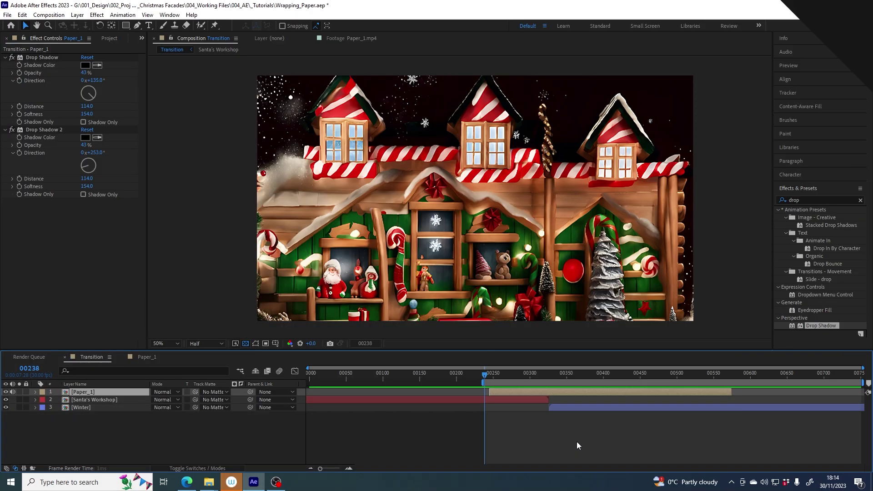
key("space")
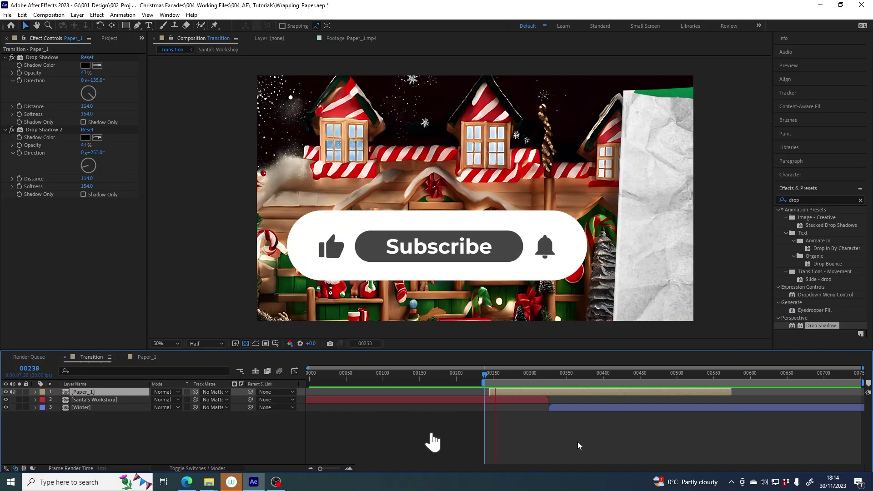